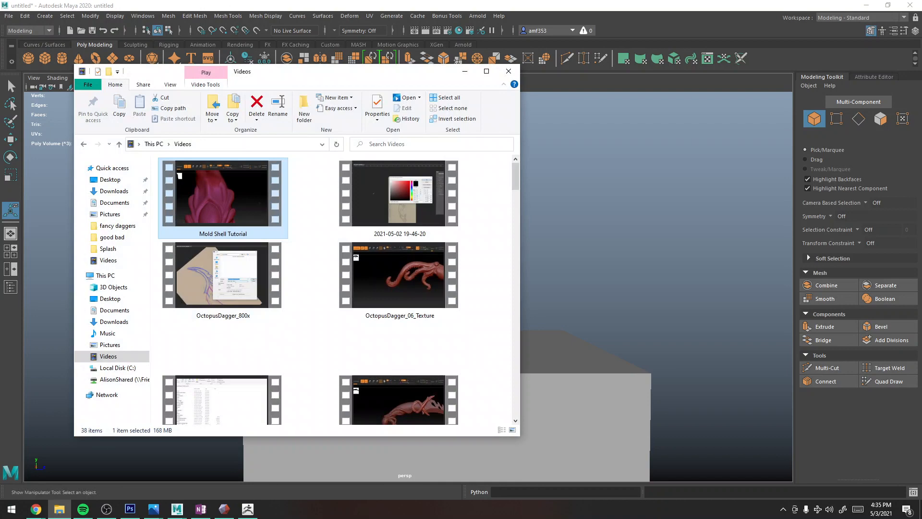
Step: Bring the sculpted figure's model file from the file explorer into the open scene with the block
drag(260, 75, 0, 100)
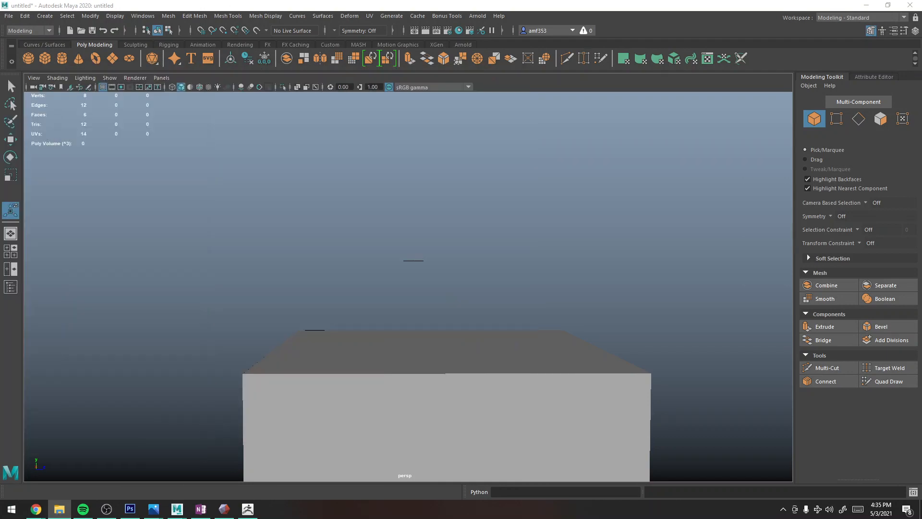
drag(0, 250, 402, 243)
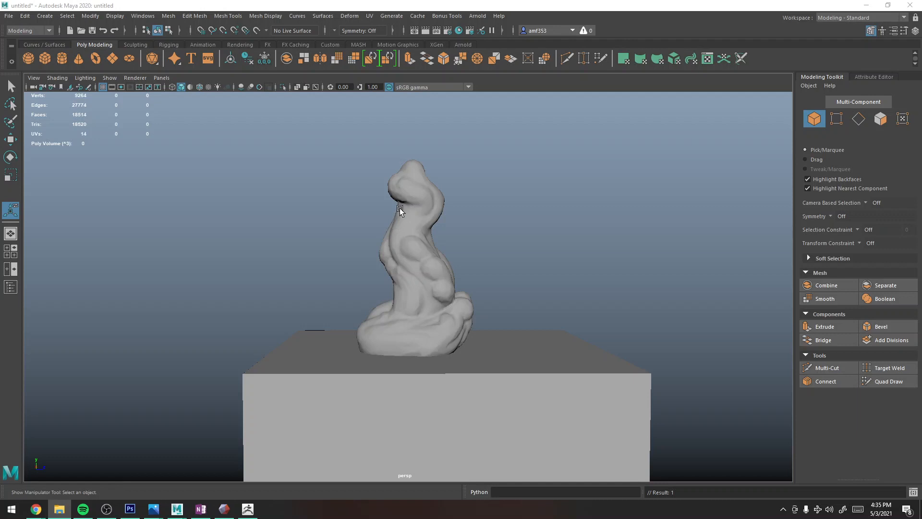
mouse_move(290, 210)
alt+mouse_down()
mouse_move(389, 233)
mouse_move(370, 235)
alt+mouse_up()
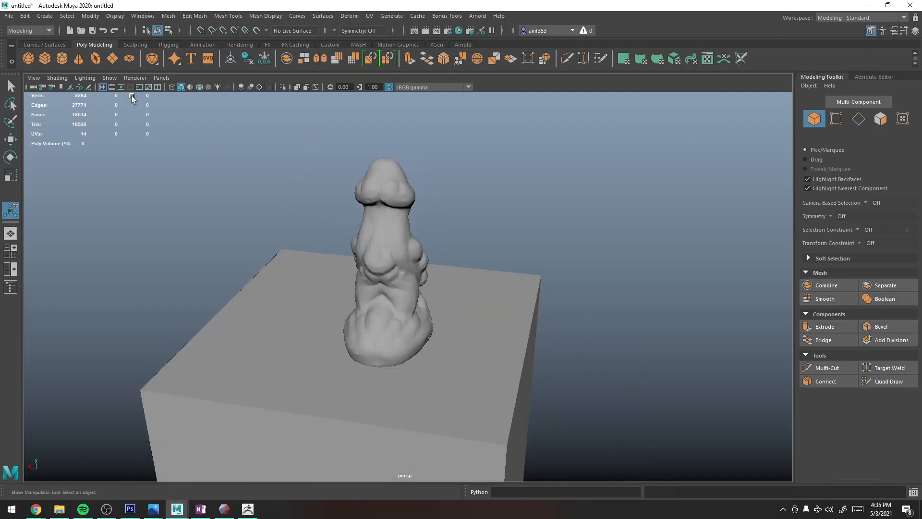
Step: Create a polygon cylinder beside the figure, about 46.6 in radius and 277 in height
click(63, 63)
alt+drag(454, 279, 442, 342)
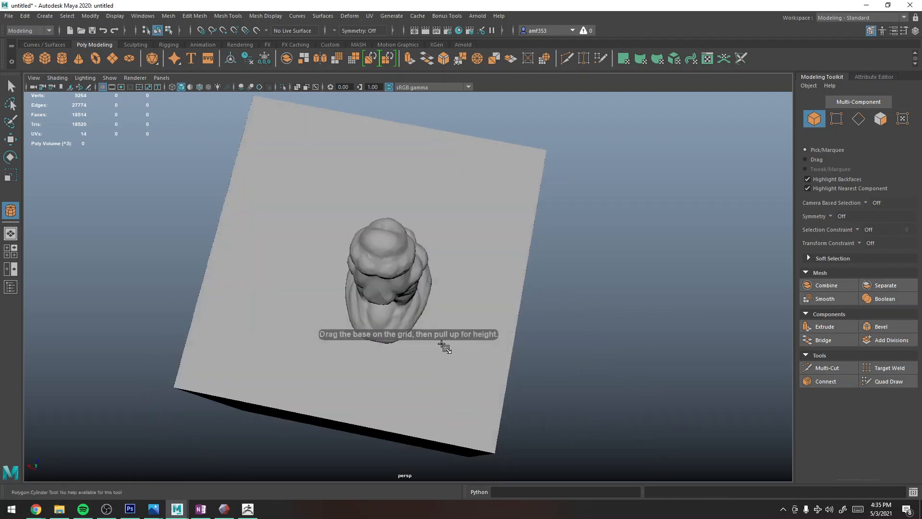
mouse_move(457, 298)
mouse_down()
mouse_move(487, 318)
mouse_move(508, 220)
mouse_up()
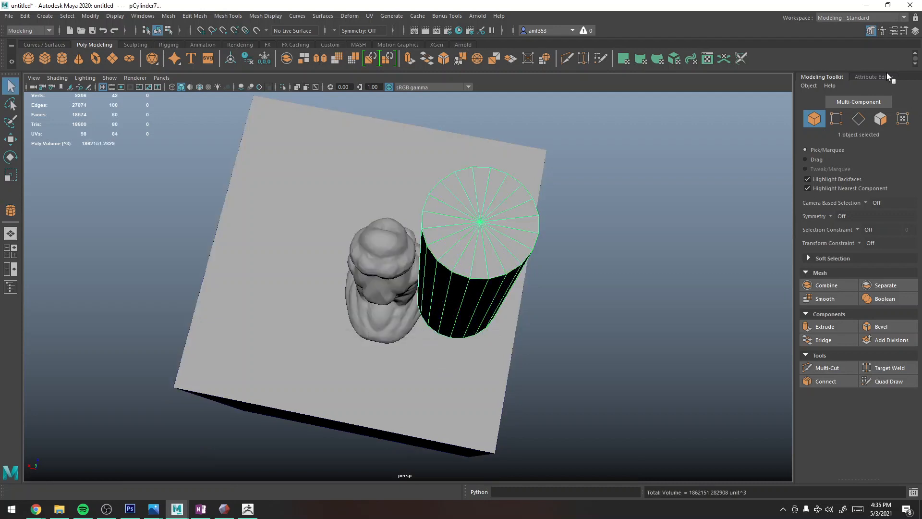
Step: Switch the workspace layout to Maya Classic
click(858, 17)
click(858, 35)
click(839, 19)
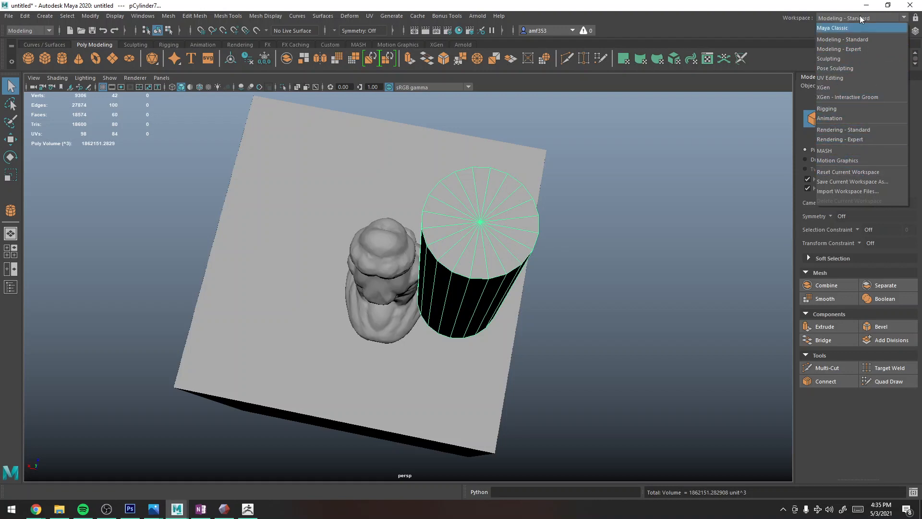
click(854, 27)
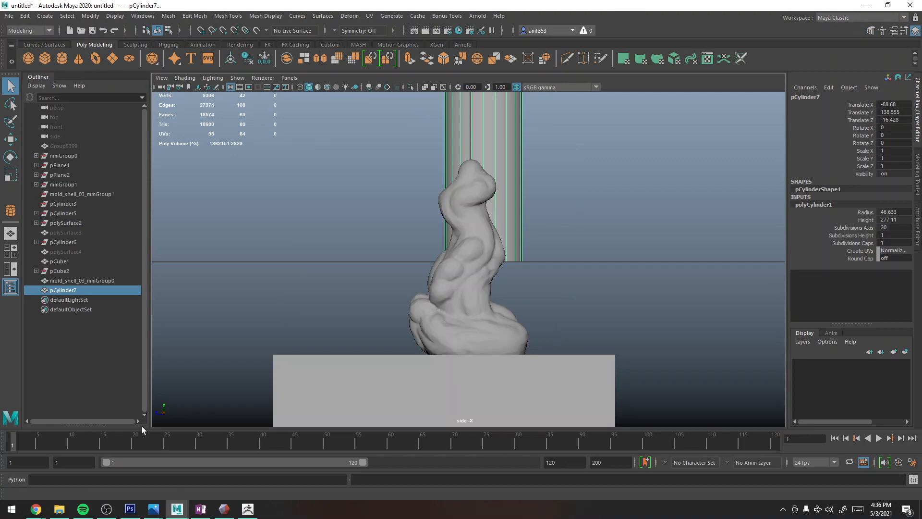
Step: Place the cylinder at the origin by setting its Translate X, Y and Z to 0
click(902, 119)
text(-16)
key(Return)
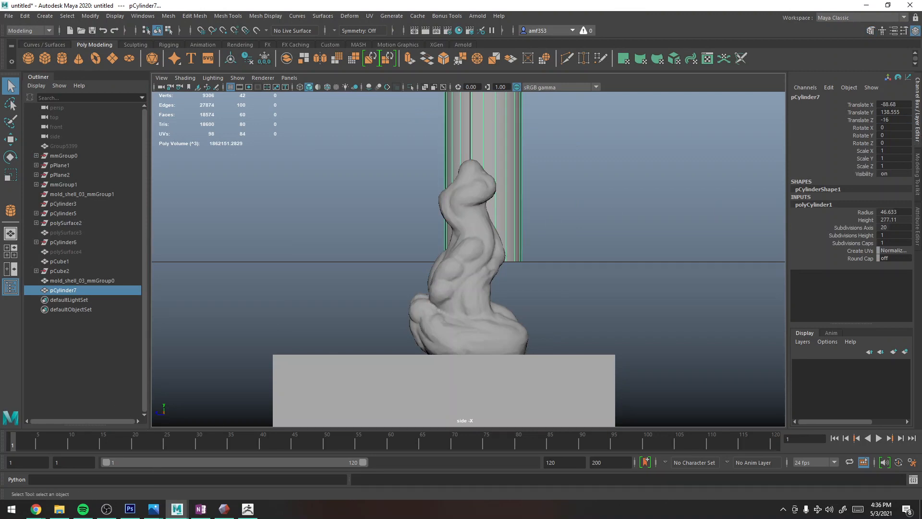
drag(890, 104, 891, 117)
text(0)
key(Return)
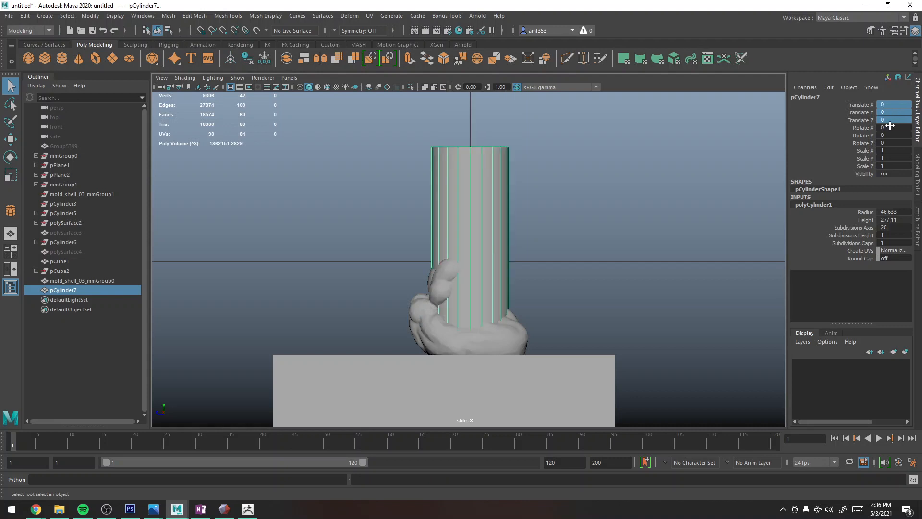
Step: Scale the cylinder to about 0.46 in X and Z and 0.3 in Y, and raise it to about Y 123 above the figure's tip
key(r)
drag(470, 262, 406, 260)
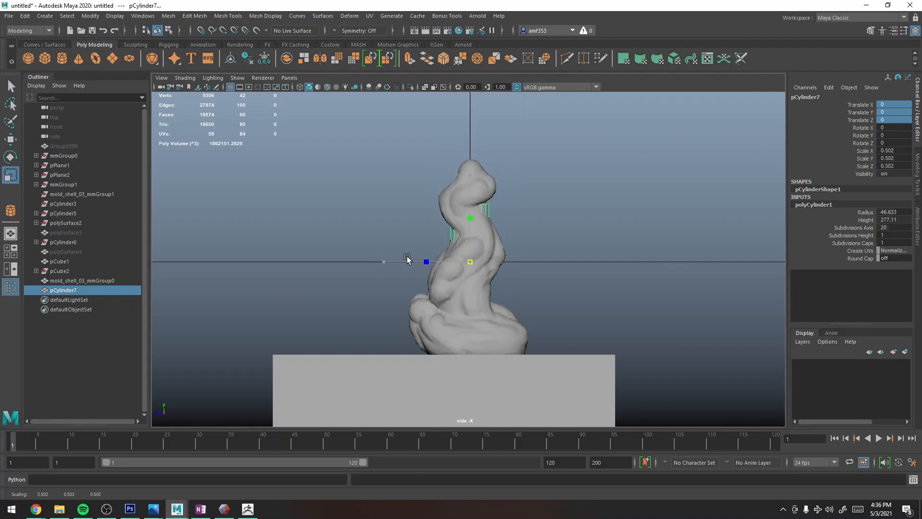
key(w)
drag(465, 240, 456, 139)
key(r)
alt+middle_drag(467, 149, 471, 198)
drag(473, 100, 473, 128)
key(w)
key(q)
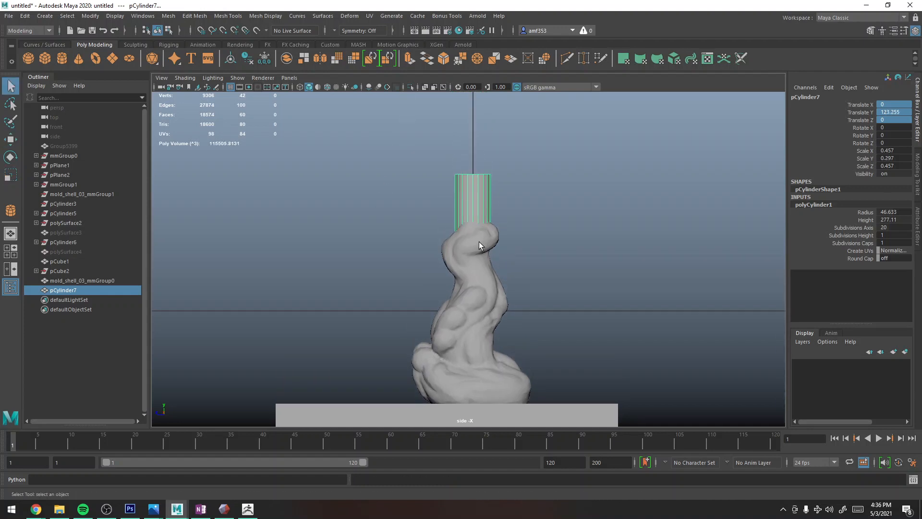
Step: Merge the cylinder and the figure into one mesh with a Boolean union
shift+click(480, 243)
click(168, 16)
mouse_move(188, 32)
click(288, 40)
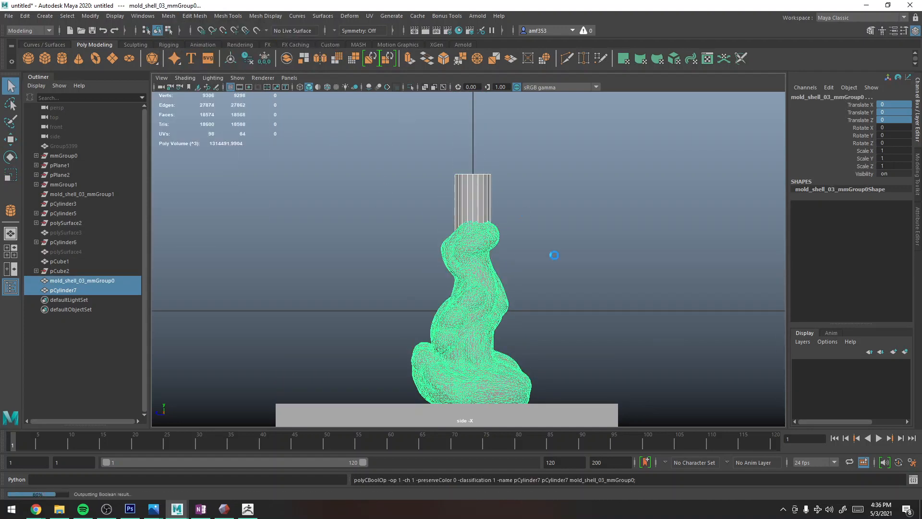
alt+middle_drag(556, 295, 536, 186)
alt+drag(491, 273, 566, 287)
scroll(507, 263, down, 2)
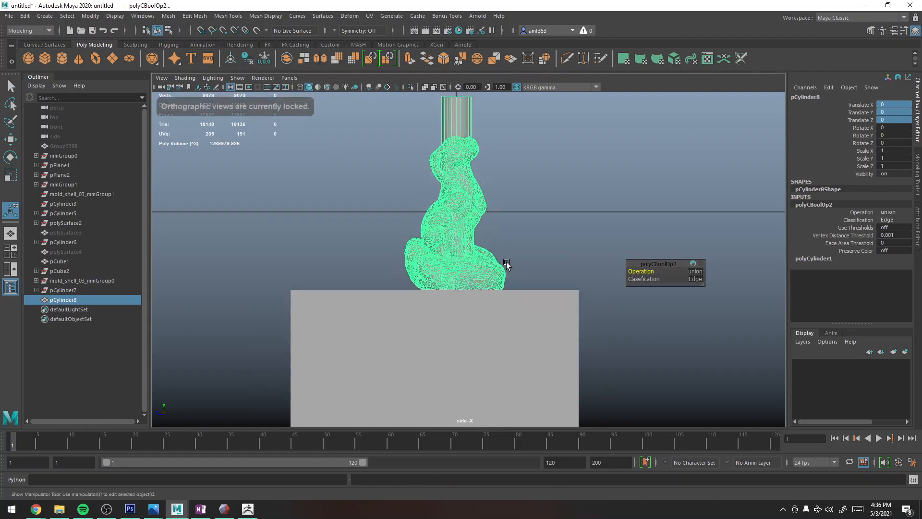
Step: Raise the large cube around the figure to about Y 20 and flatten its Y scale to about 0.617, leaving the cylinder's top and figure's base protruding
click(521, 324)
key(w)
drag(434, 319, 406, 124)
key(4)
alt+middle_drag(473, 174, 461, 278)
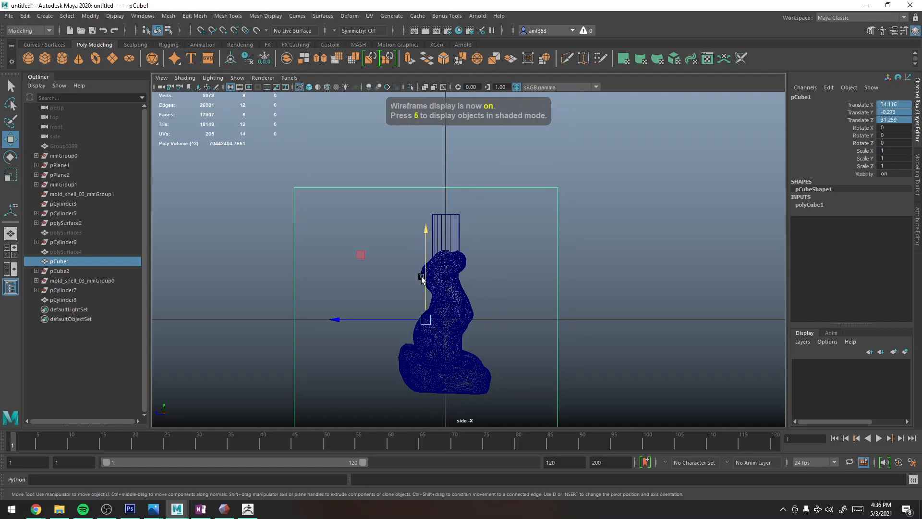
drag(424, 275, 411, 216)
drag(426, 170, 426, 228)
key(r)
key(w)
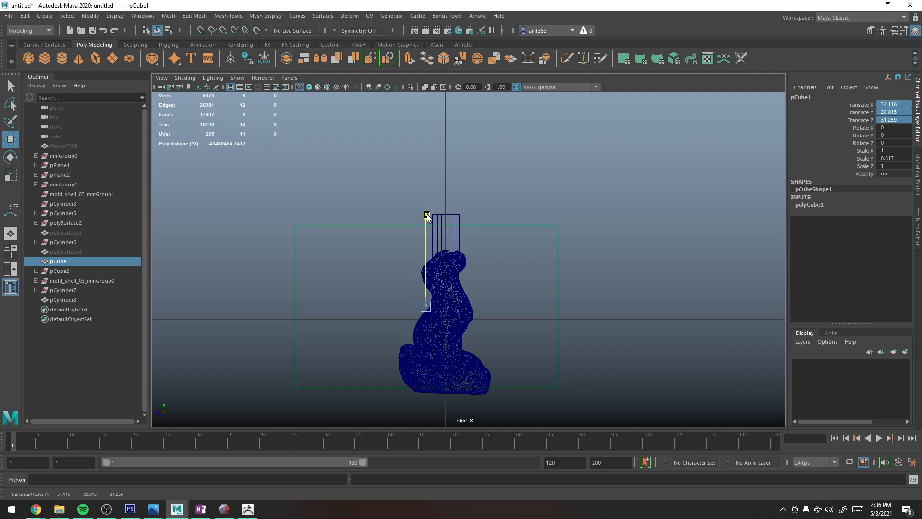
alt+middle_drag(562, 228, 555, 172)
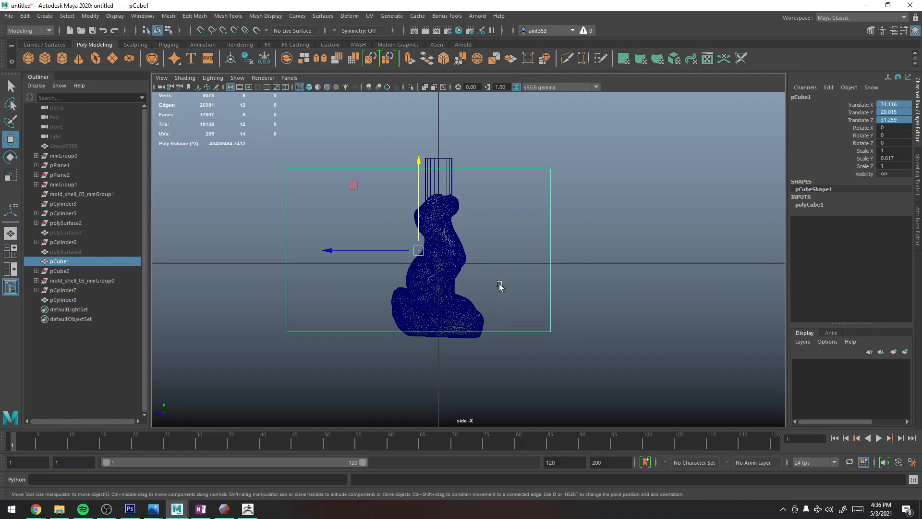
Step: Subtract the merged figure and cylinder from the cube with a Boolean difference
key(space)
key(space)
alt+drag(561, 156, 503, 207)
key(space)
key(space)
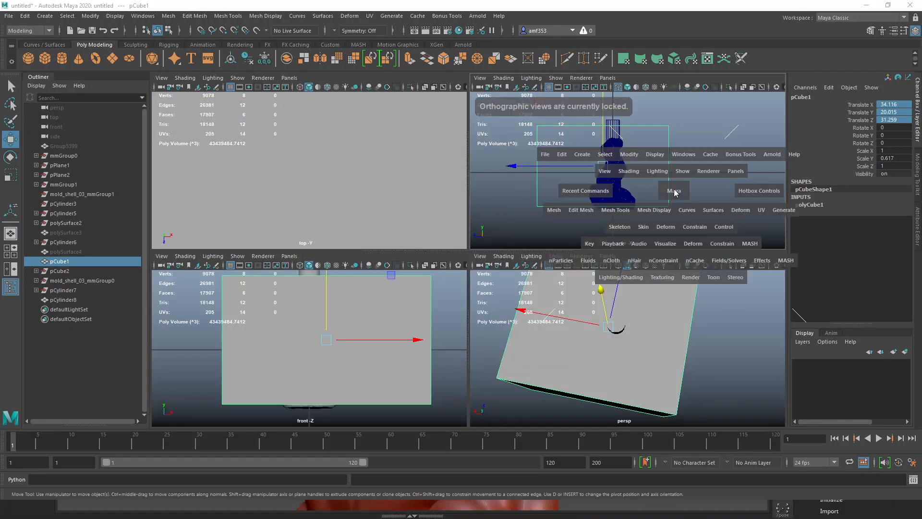
drag(674, 191, 674, 167)
alt+middle_drag(618, 183, 552, 238)
shift+click(548, 213)
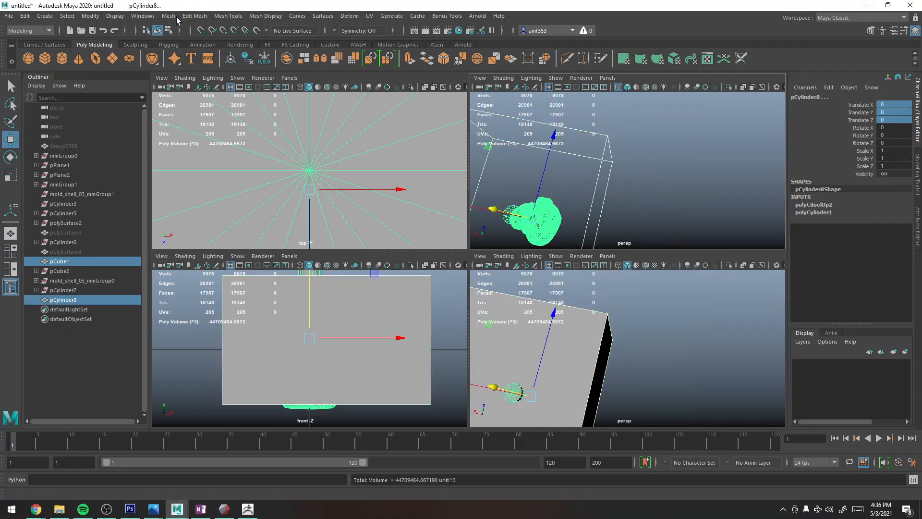
click(168, 15)
mouse_move(192, 30)
click(293, 42)
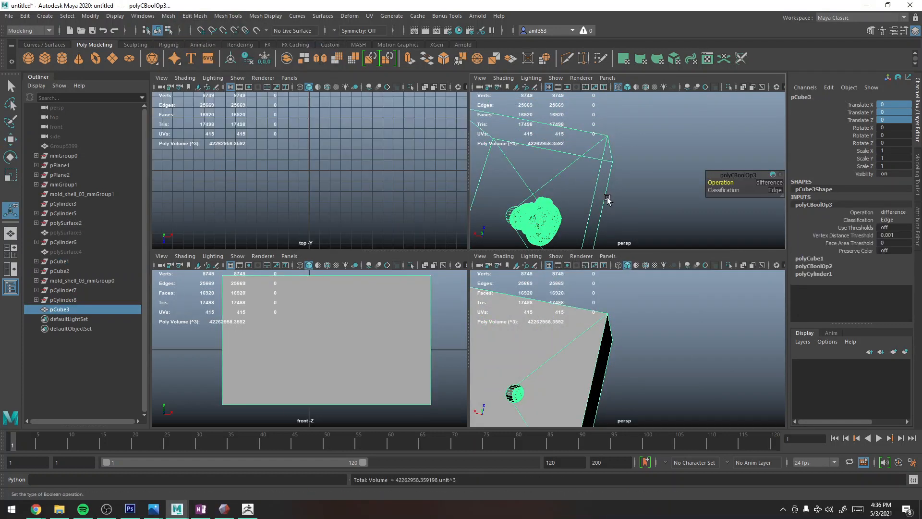
Step: Inspect the cut block in shaded and wireframe display, checking the pour hole and the inner cavity
click(607, 200)
key(space)
alt+drag(583, 200, 473, 243)
click(538, 240)
key(5)
mouse_move(546, 221)
alt+mouse_down()
mouse_move(520, 288)
mouse_move(650, 199)
mouse_move(659, 143)
mouse_move(509, 216)
mouse_move(373, 206)
mouse_move(398, 339)
mouse_move(373, 336)
mouse_move(428, 288)
alt+mouse_up()
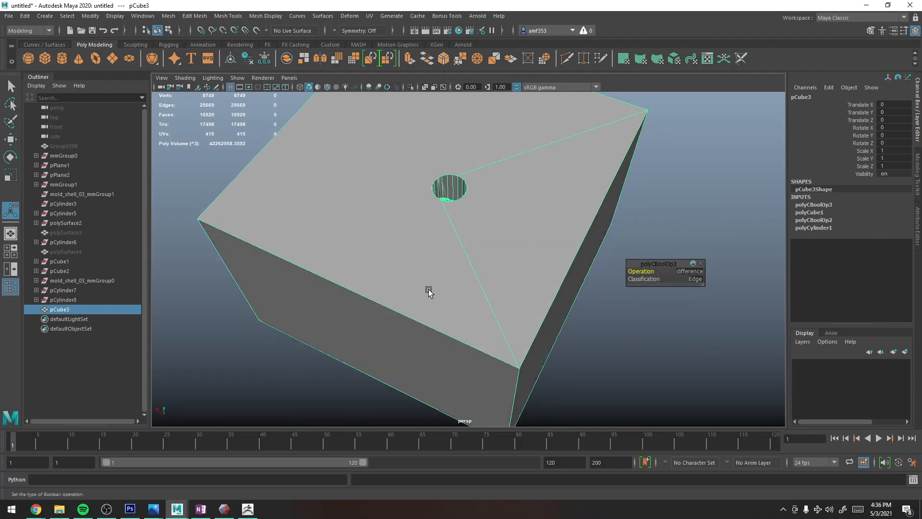
key(space)
key(space)
key(4)
alt+drag(533, 371, 502, 238)
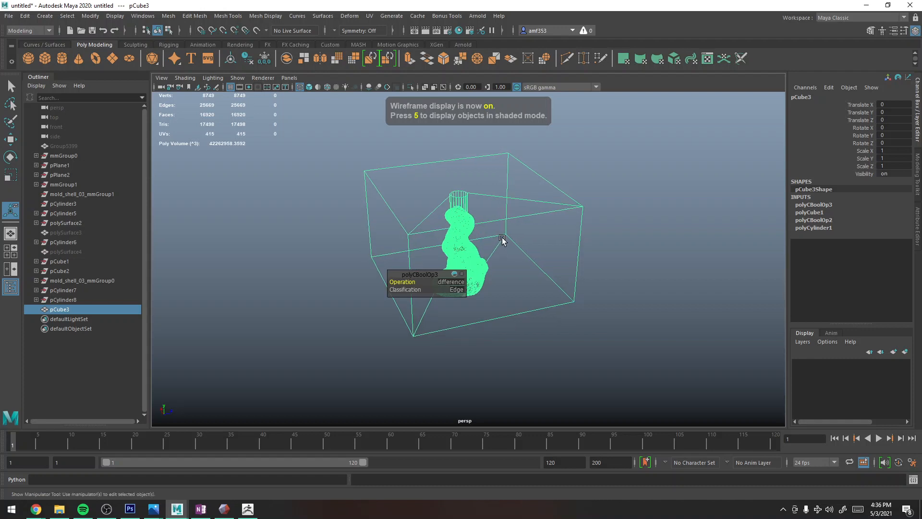
Step: Create a polygon plane about 789 by 503 in the left view, covering the block and passing through its middle
click(112, 61)
key(space)
key(space)
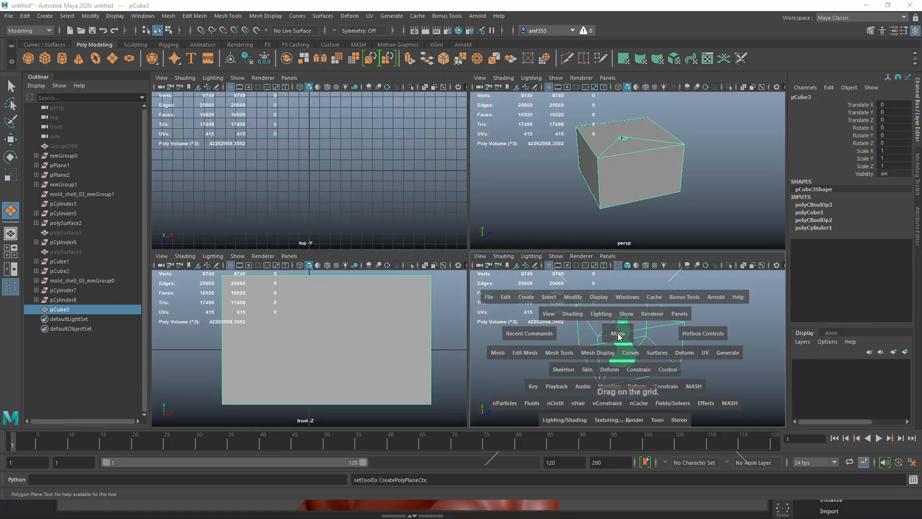
drag(622, 334, 577, 317)
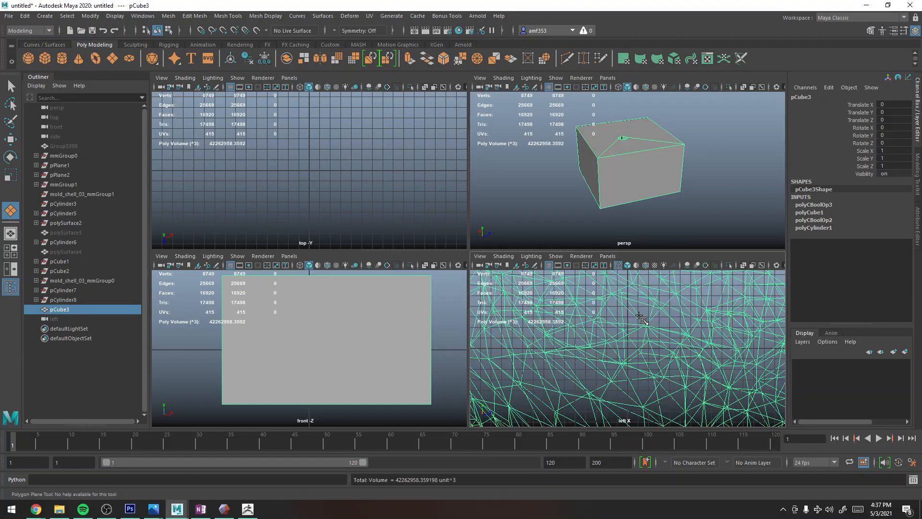
scroll(623, 314, down, 7)
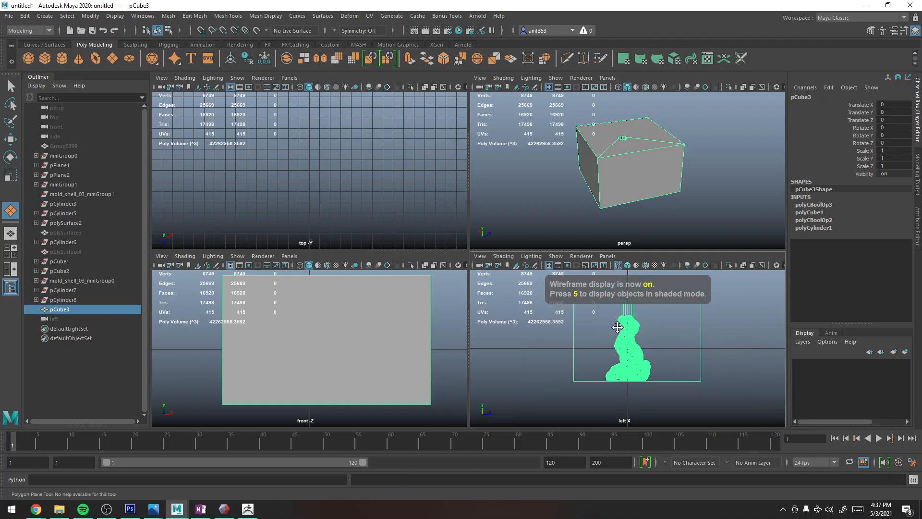
alt+middle_drag(615, 324, 575, 364)
scroll(572, 351, down, 1)
drag(545, 325, 692, 418)
key(w)
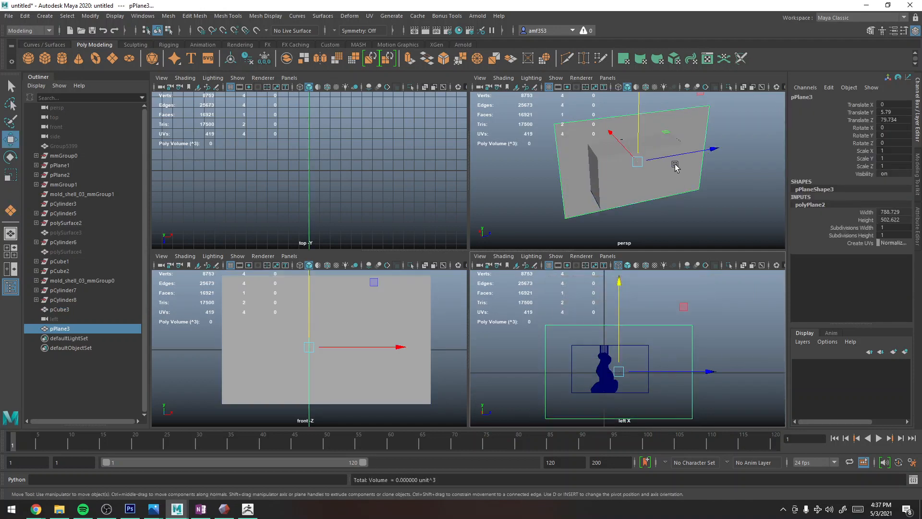
Step: Duplicate the plane and extrude the copy about 750 units in negative X, past one half of the block
alt+drag(677, 162, 620, 169)
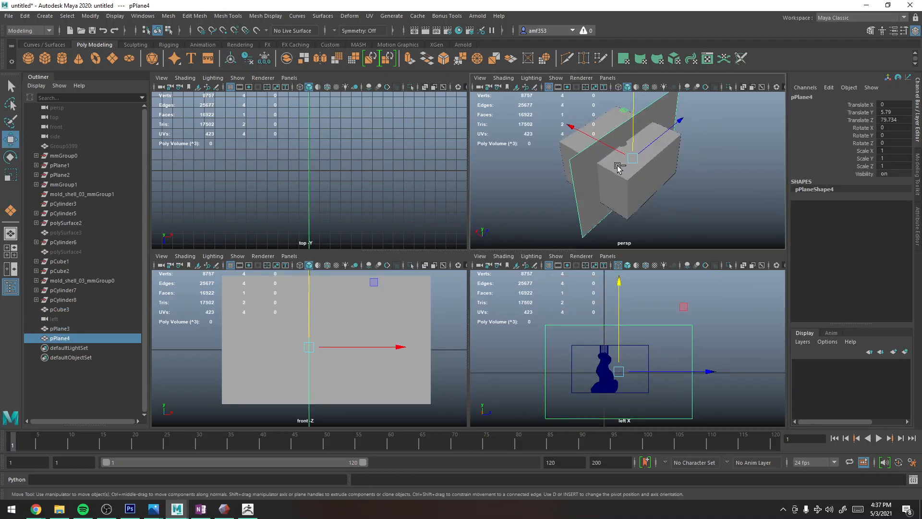
key(ctrl+e)
key(w)
drag(617, 151, 745, 232)
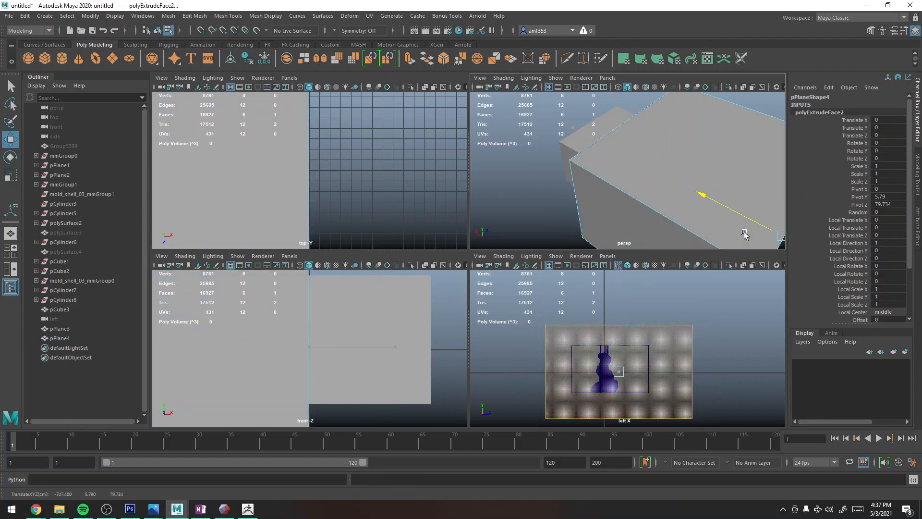
alt+drag(610, 180, 691, 167)
key(q)
right_drag(638, 122, 657, 111)
alt+middle_drag(641, 122, 666, 171)
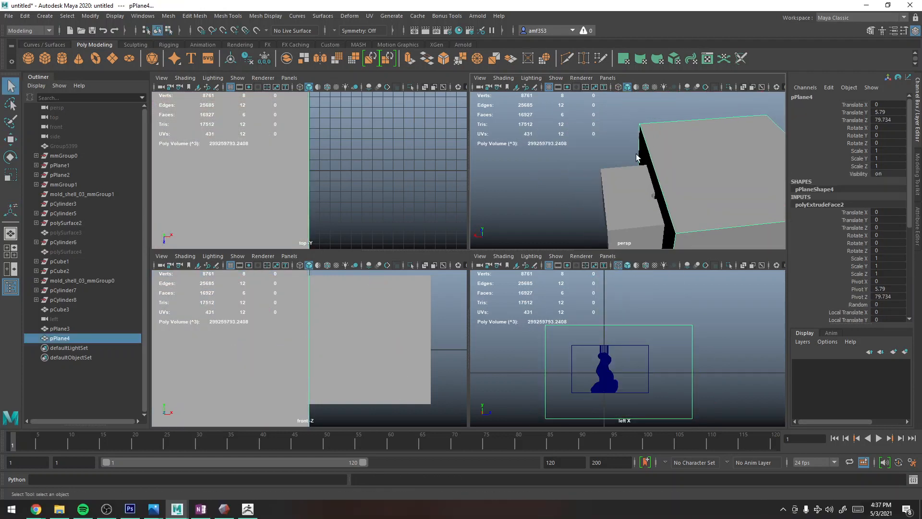
Step: Extrude the original plane in positive X past the block's other half and reverse its normals
click(640, 152)
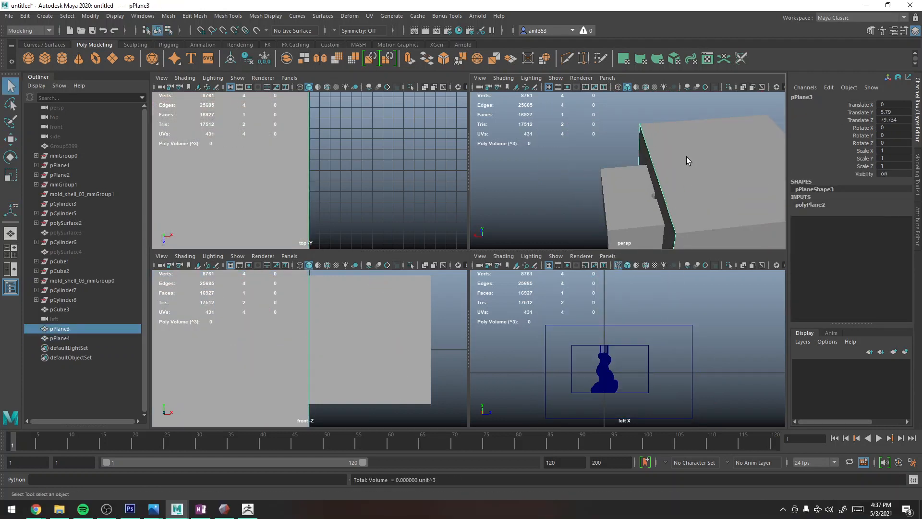
key(ctrl+e)
key(w)
drag(624, 204, 608, 151)
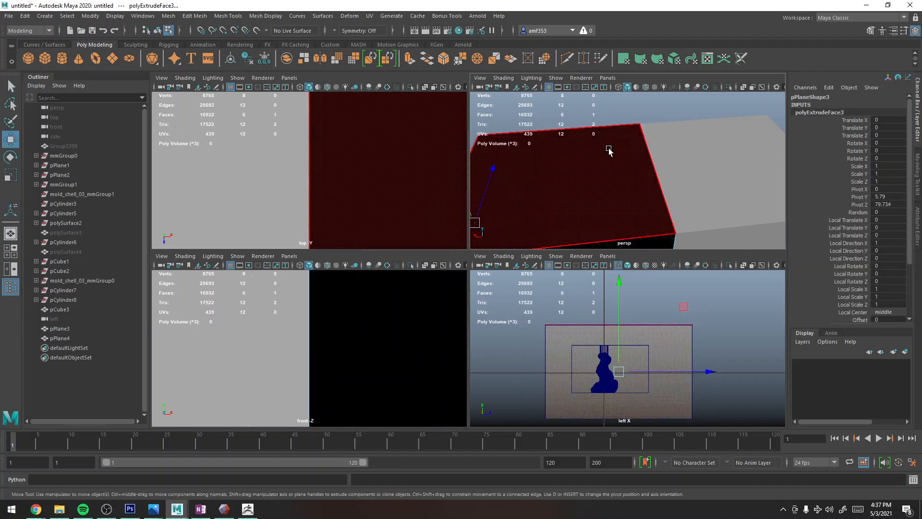
right_drag(609, 151, 627, 139)
key(q)
click(263, 15)
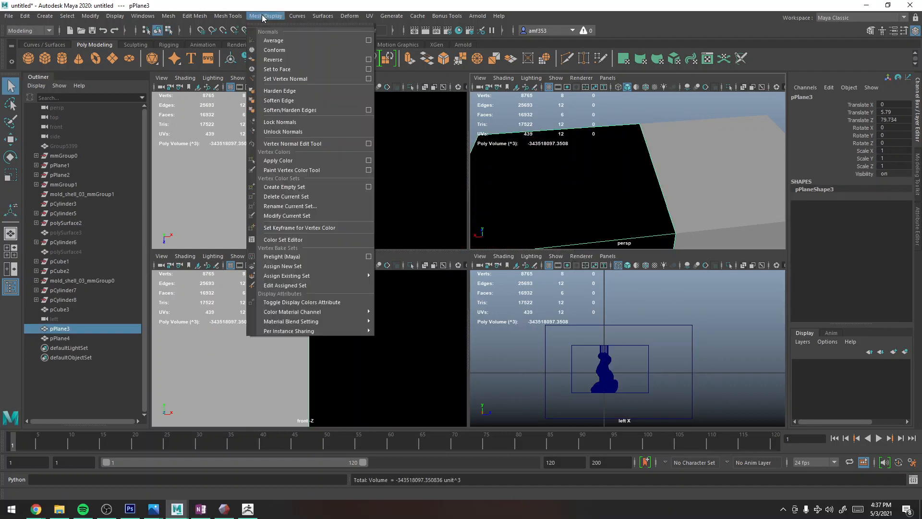
click(277, 60)
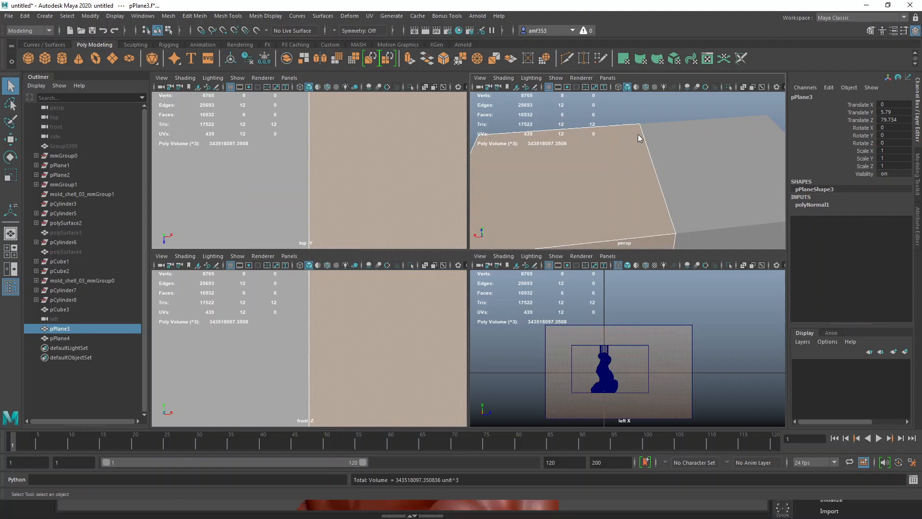
Step: Duplicate the block containing the figure cavity in place
scroll(638, 159, down, 5)
key(4)
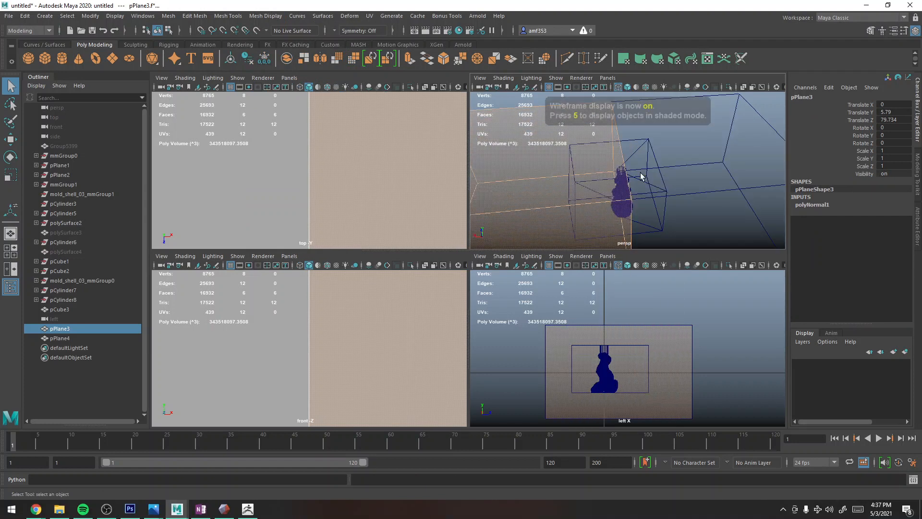
click(649, 166)
click(658, 166)
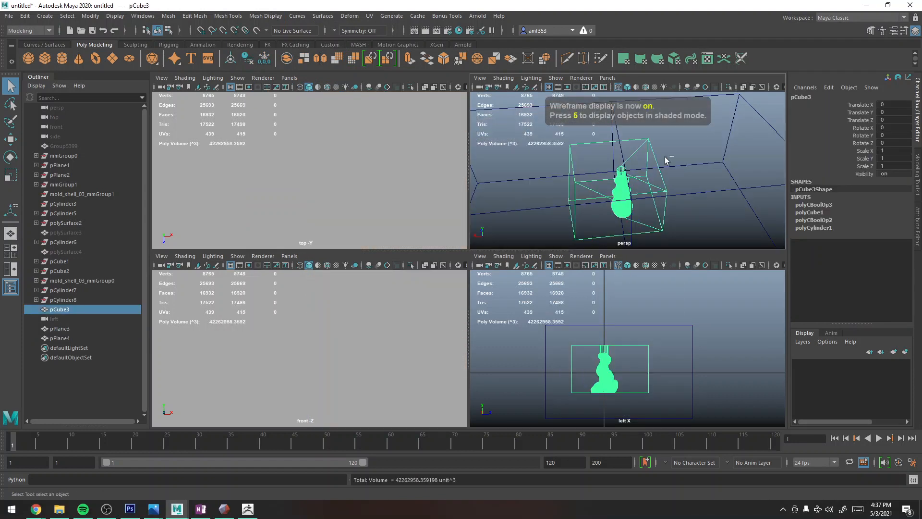
key(ctrl+d)
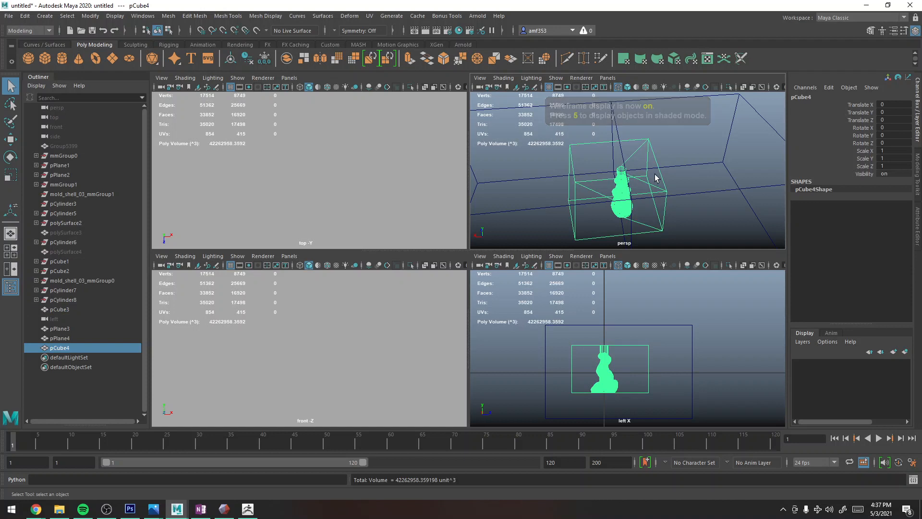
Step: Apply a Boolean intersection between the duplicated block and the plane extruded in negative X to isolate one mold half
shift+click(688, 197)
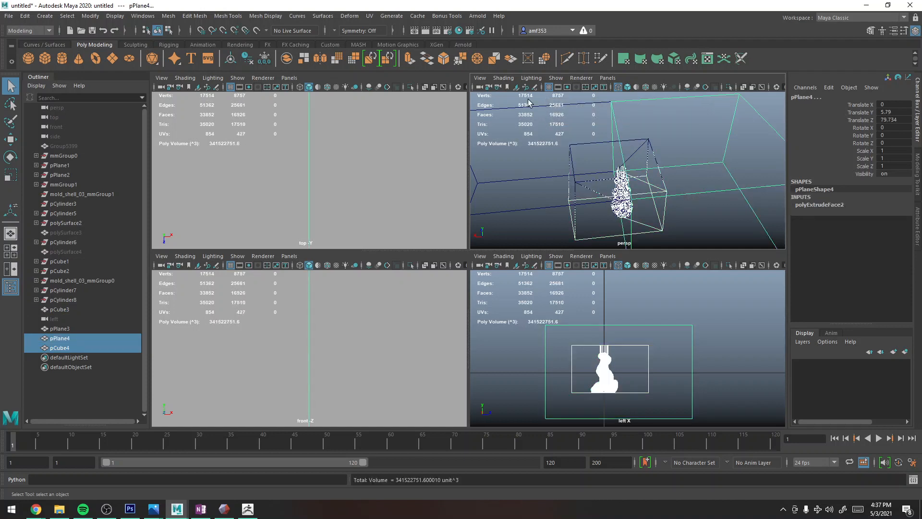
click(171, 18)
mouse_move(192, 40)
click(293, 60)
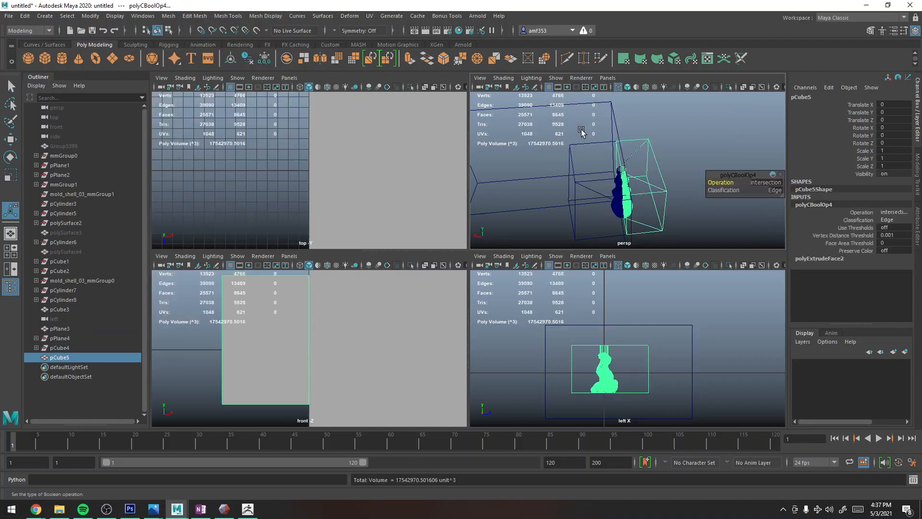
Step: Intersect the remaining block with the other extruded plane and delete the construction history of both resulting halves
drag(575, 129, 593, 197)
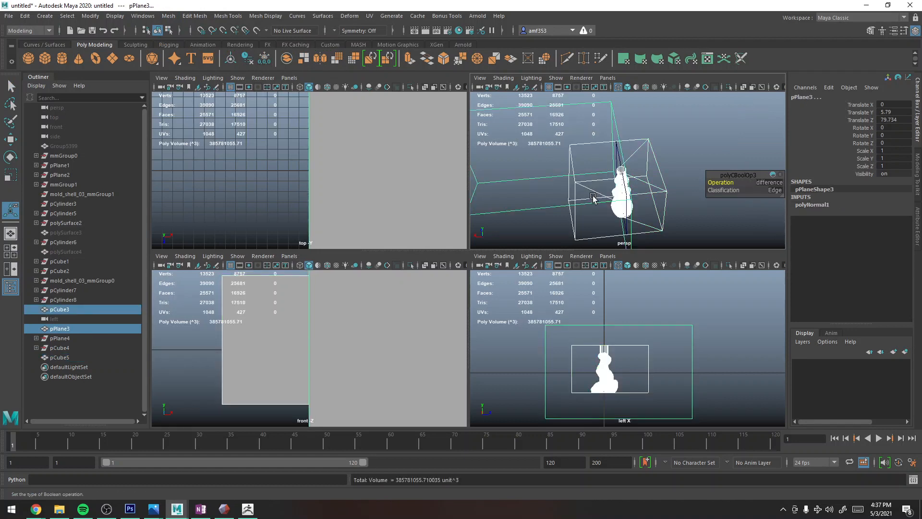
key(g)
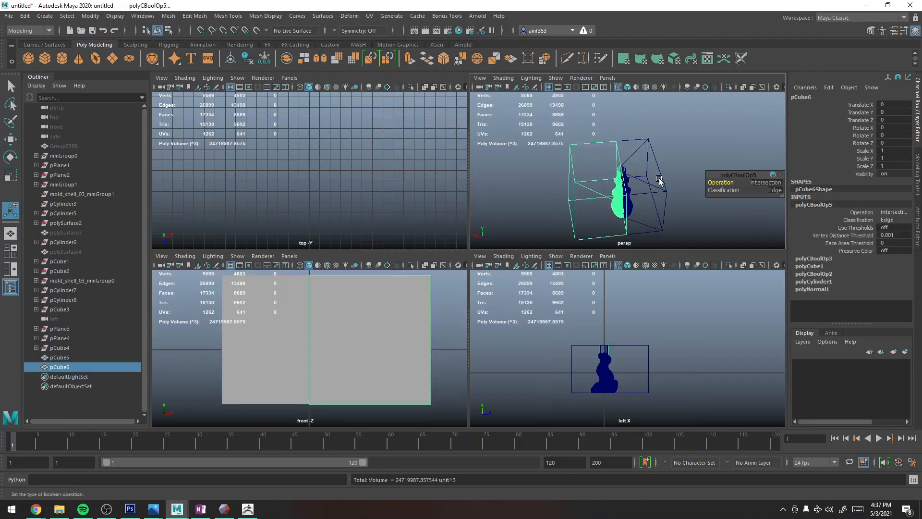
key(alt+shift+d)
drag(594, 162, 672, 224)
scroll(642, 178, up, 8)
key(space)
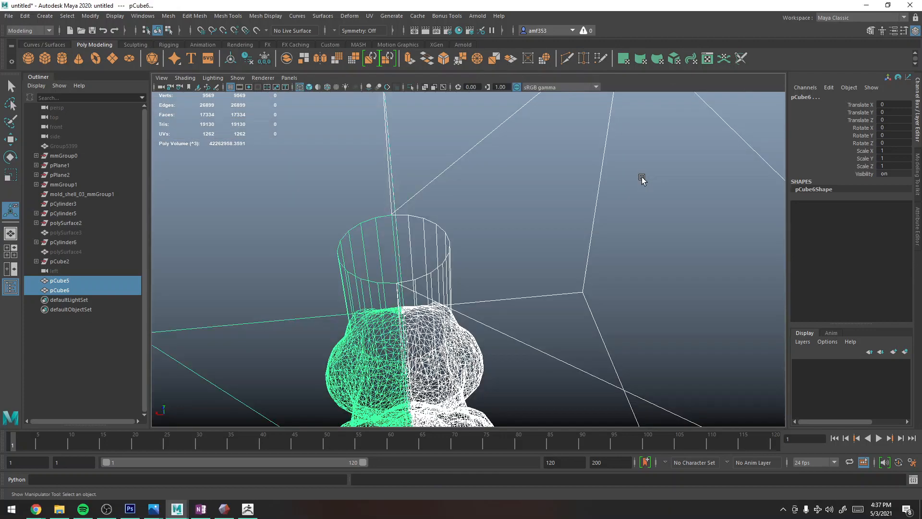
Step: Isolate the first mold half (pCube5) in the perspective view, display it shaded and examine its figure cavity
scroll(498, 243, down, 7)
drag(477, 165, 523, 214)
key(ctrl+1)
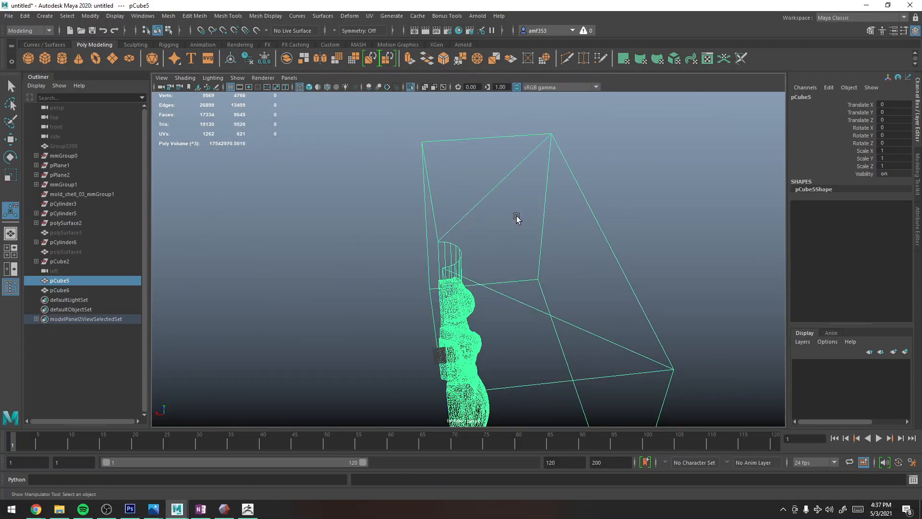
key(5)
alt+drag(488, 250, 578, 220)
alt+middle_drag(618, 299, 513, 243)
scroll(511, 245, up, 3)
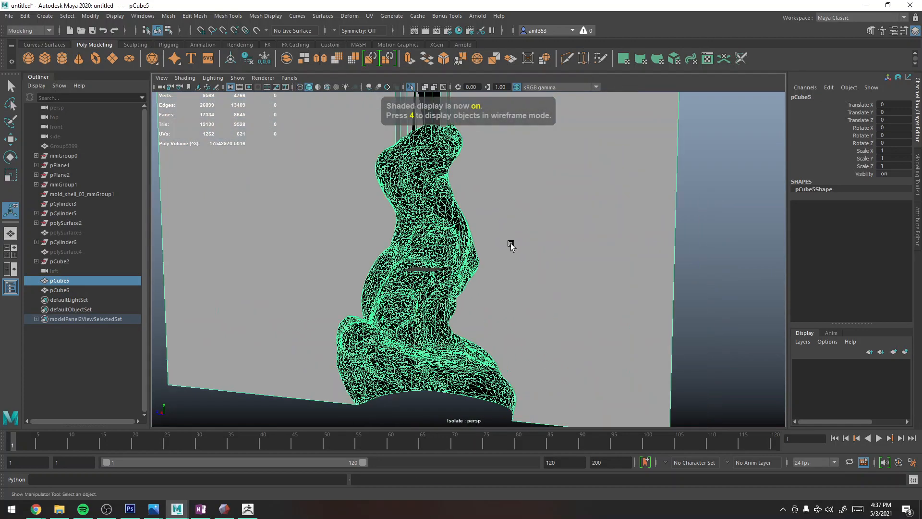
alt+drag(510, 246, 402, 222)
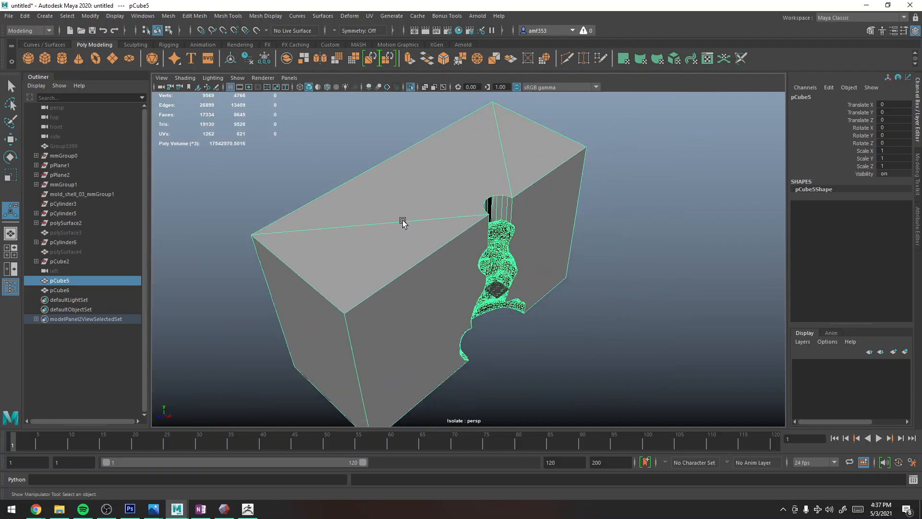
Step: Delete the three faces that form the top of the isolated mold half
right_drag(393, 170, 395, 196)
click(406, 194)
shift+click(390, 244)
shift+click(529, 157)
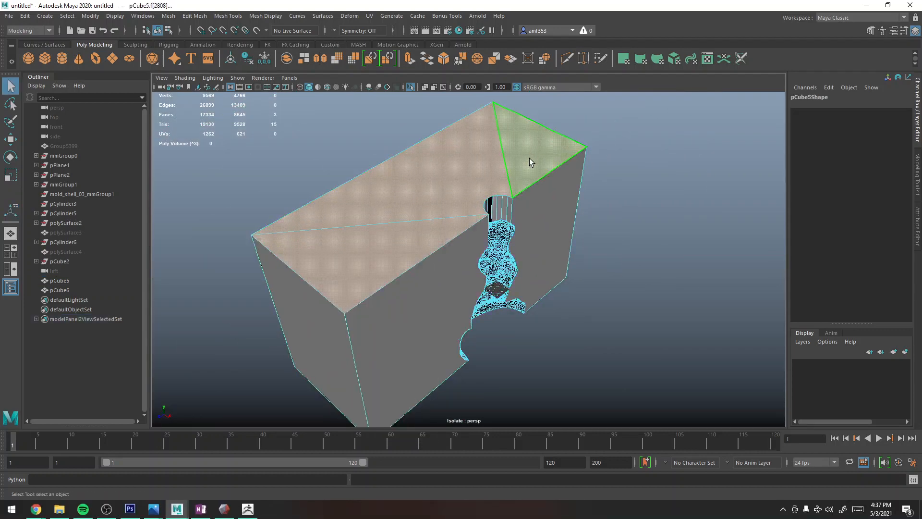
key(Delete)
Step: Delete the half's remaining outer side, back and bottom faces, keeping only the parting face, figure cavity and pour channel
alt+drag(280, 294, 380, 272)
click(410, 293)
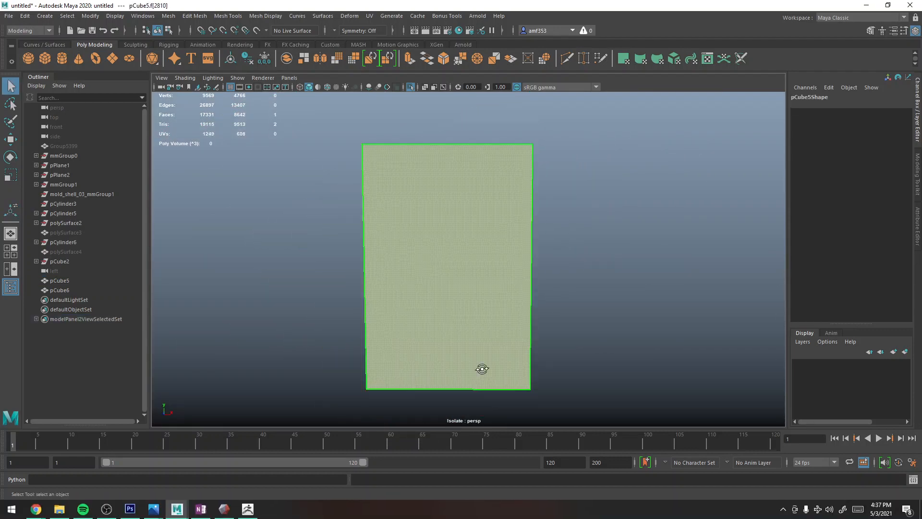
alt+drag(482, 368, 415, 225)
key(Delete)
click(517, 347)
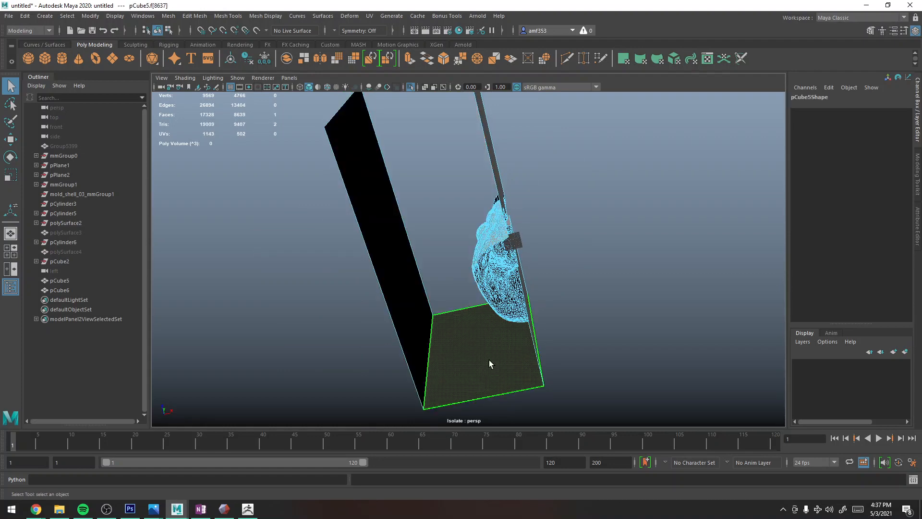
key(Delete)
key(Delete)
key(space)
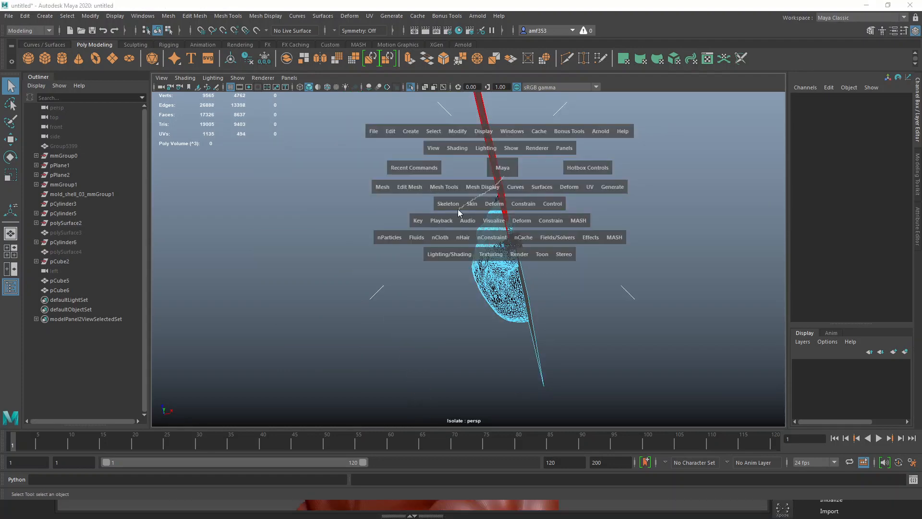
drag(504, 177, 454, 315)
right_drag(564, 162, 594, 140)
Step: Extrude all faces of the open half shell with a Local Translate Z of 1.4
scroll(524, 216, up, 4)
key(ctrl+e)
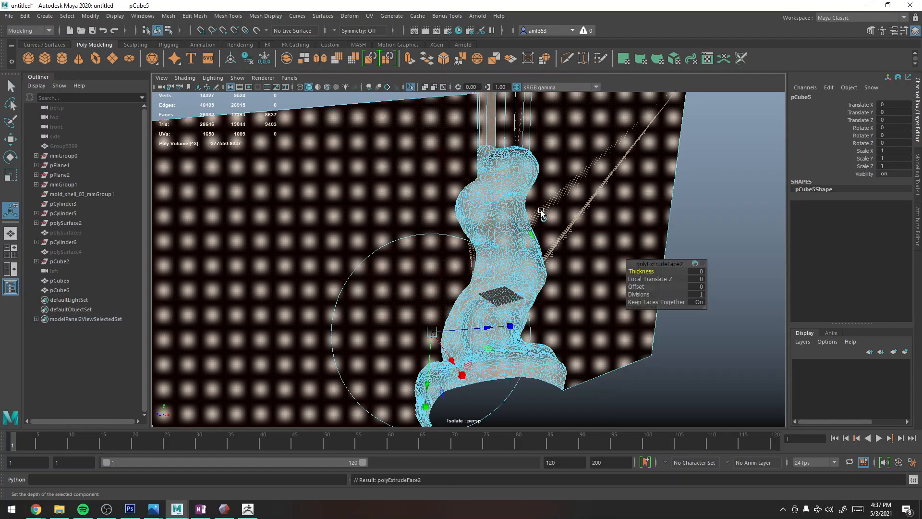
scroll(542, 216, up, 2)
click(697, 271)
text(1)
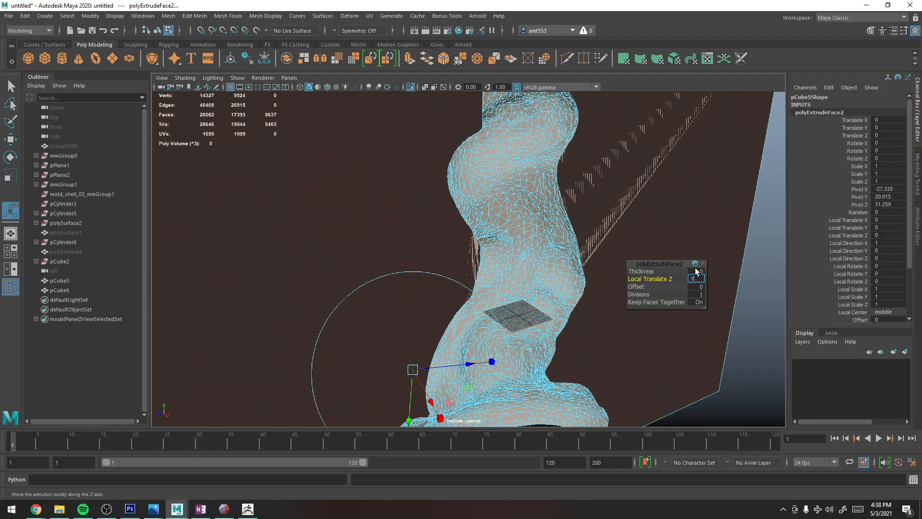
text(.4)
key(Return)
scroll(552, 221, down, 3)
alt+drag(552, 221, 533, 239)
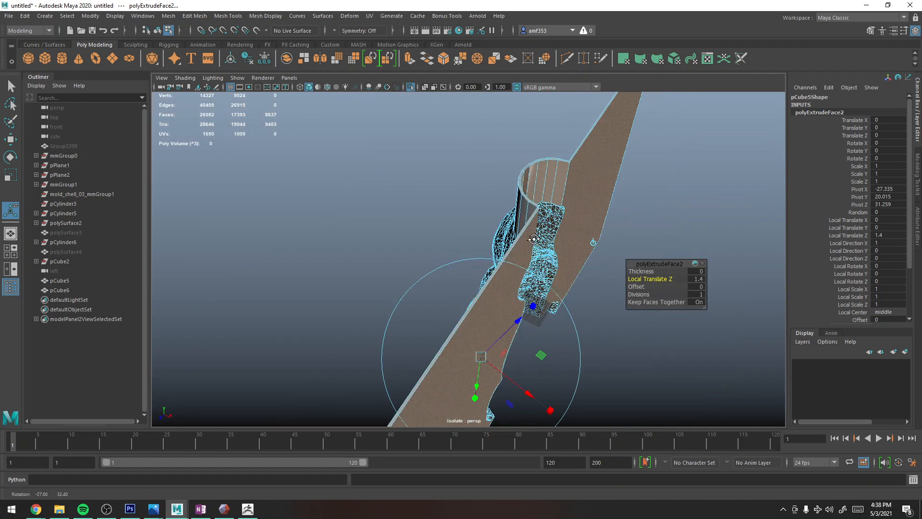
Step: Set the extrusion's Local Translate Z to -1.4 and return to object mode
click(688, 276)
text(-1.4)
key(Return)
right_drag(596, 137, 643, 122)
Step: Examine the thickened shell along the figure, the pour channel and the parting face edges
alt+drag(439, 230, 494, 214)
scroll(533, 201, up, 3)
alt+middle_drag(533, 201, 471, 269)
alt+drag(470, 270, 568, 280)
scroll(528, 315, up, 3)
alt+middle_drag(528, 315, 431, 253)
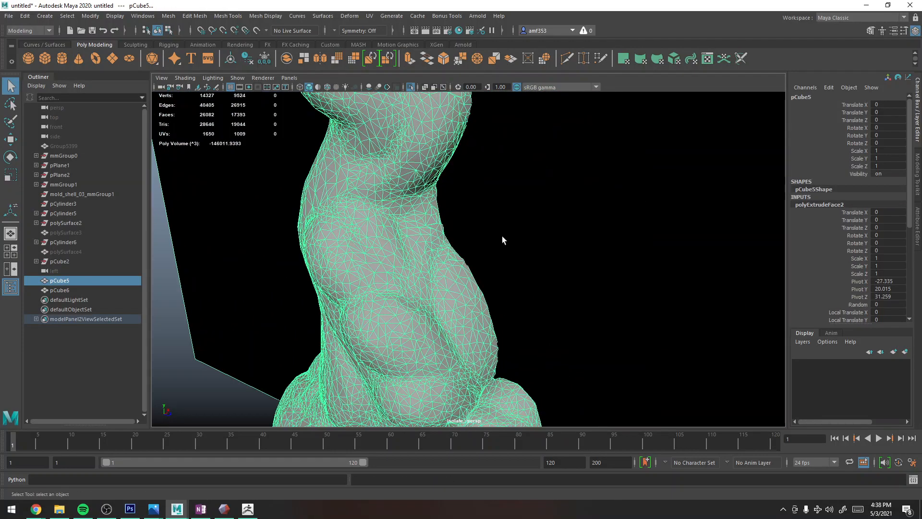
scroll(503, 236, down, 4)
alt+drag(502, 236, 417, 206)
scroll(434, 205, down, 1)
alt+drag(476, 200, 503, 231)
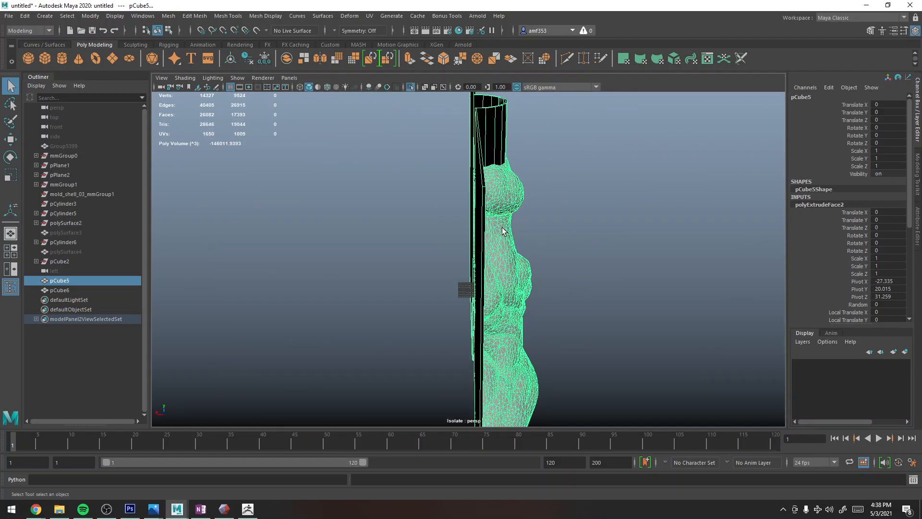
alt+drag(502, 231, 547, 187)
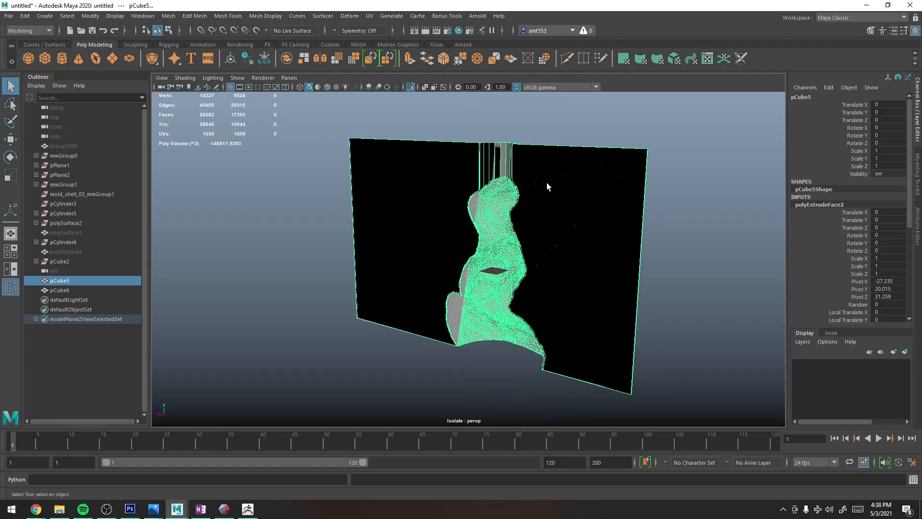
Step: Delete the thickened half's construction history and triangulate its mesh
scroll(575, 238, up, 3)
click(576, 239)
key(alt+shift+d)
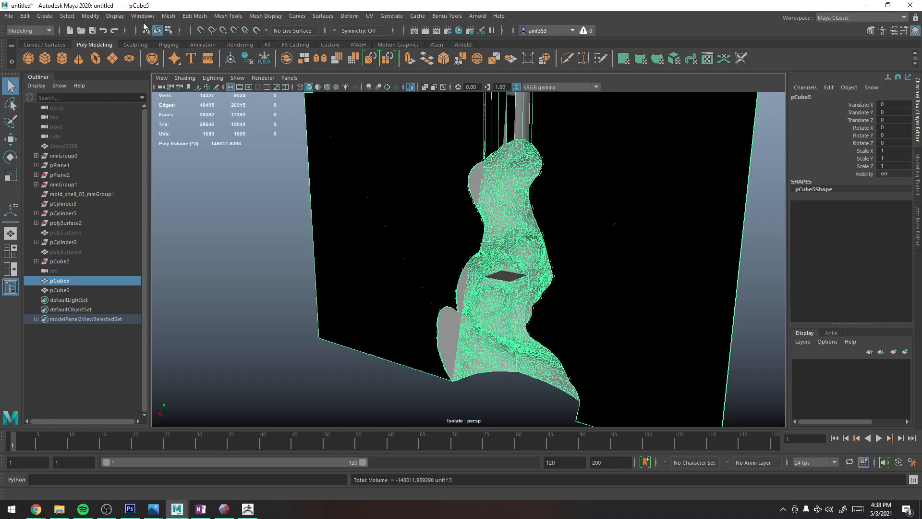
click(168, 16)
click(217, 224)
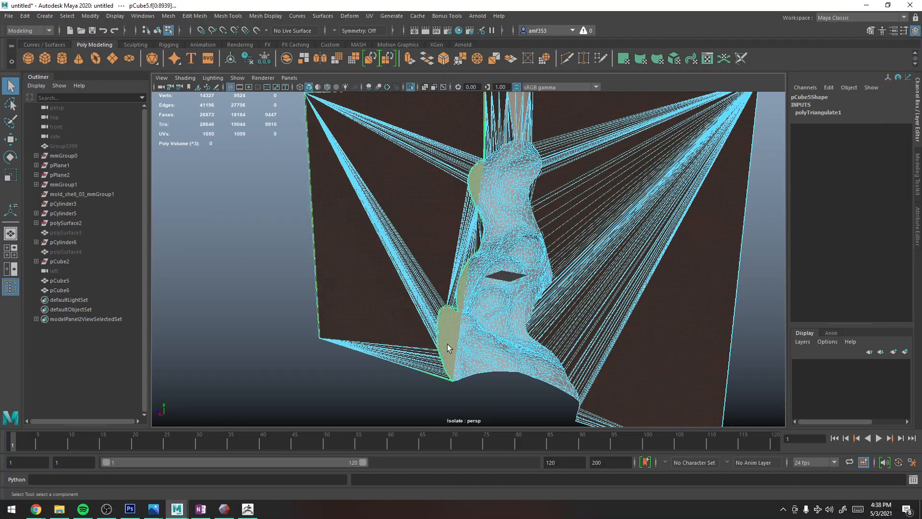
Step: Delete the large stray face protruding beside the figure's outline on the triangulated half
scroll(428, 326, up, 5)
alt+middle_drag(428, 325, 445, 261)
right_click(451, 246)
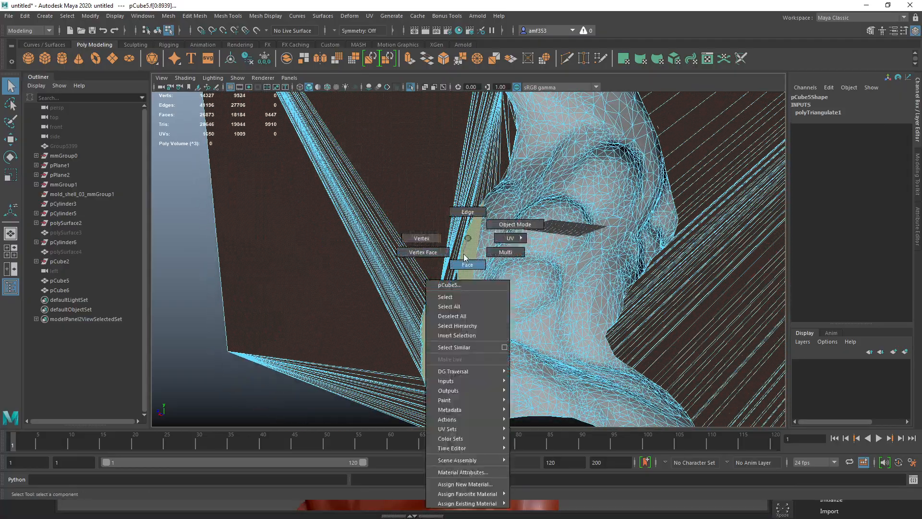
click(459, 322)
key(Delete)
Step: Examine the first half's shell around the figure and pour channel after the stray face removal
alt+drag(463, 350, 504, 316)
scroll(505, 316, up, 2)
alt+middle_drag(504, 316, 474, 235)
scroll(473, 234, down, 3)
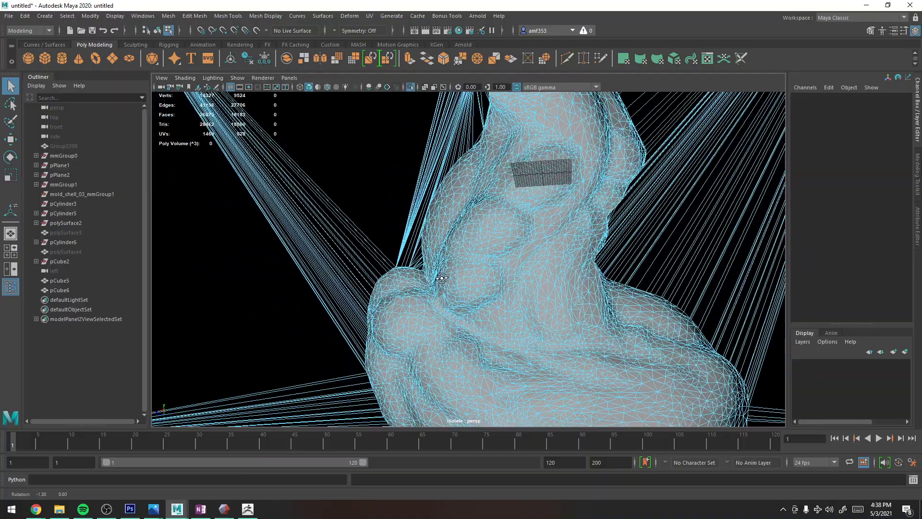
alt+drag(444, 240, 455, 301)
alt+middle_drag(442, 235, 403, 308)
alt+drag(403, 308, 404, 278)
click(603, 145)
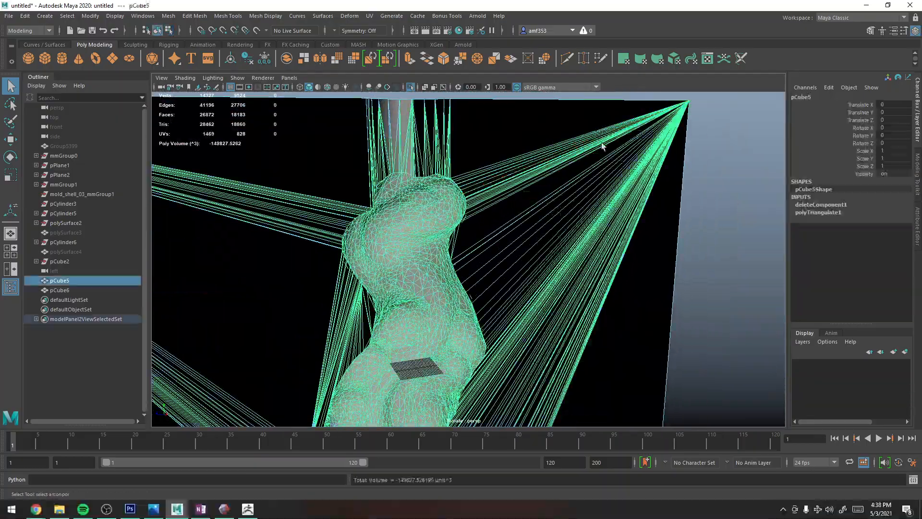
key(f)
alt+drag(506, 278, 406, 185)
alt+right_drag(405, 185, 500, 113)
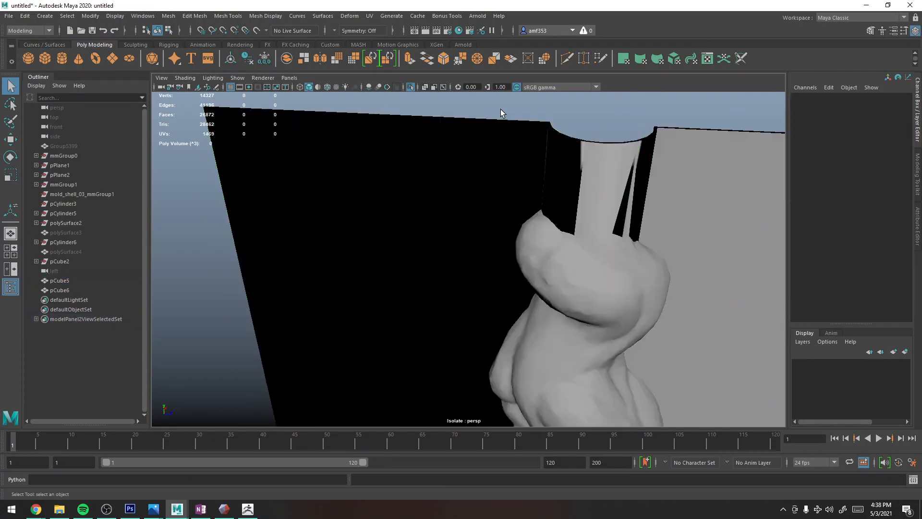
alt+drag(545, 206, 348, 300)
alt+drag(364, 256, 353, 299)
Step: Bring back the full scene and isolate the other mold half (pCube6)
key(ctrl+1)
click(535, 267)
alt+drag(404, 317, 357, 291)
key(ctrl+1)
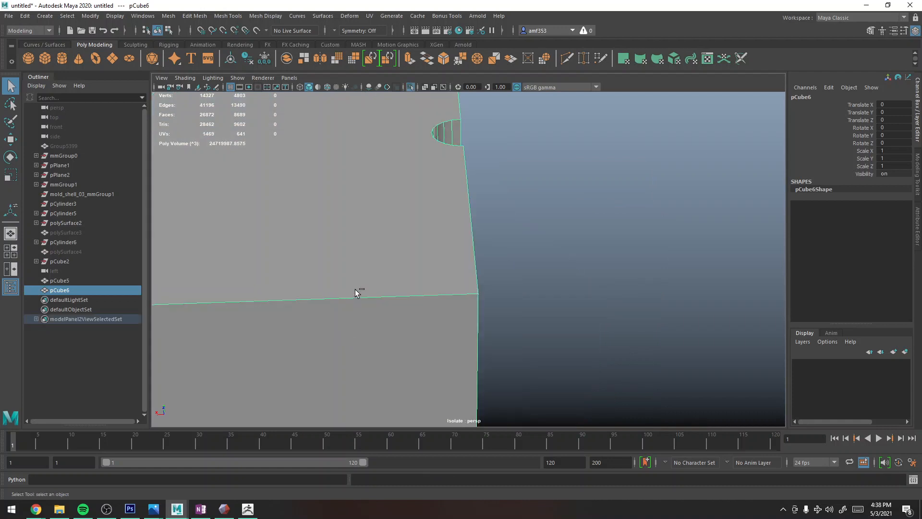
Step: Delete the second half's outer block faces in wireframe, keeping only the parting face, figure cavity and pour channel
scroll(375, 271, down, 5)
key(4)
right_drag(370, 116, 365, 143)
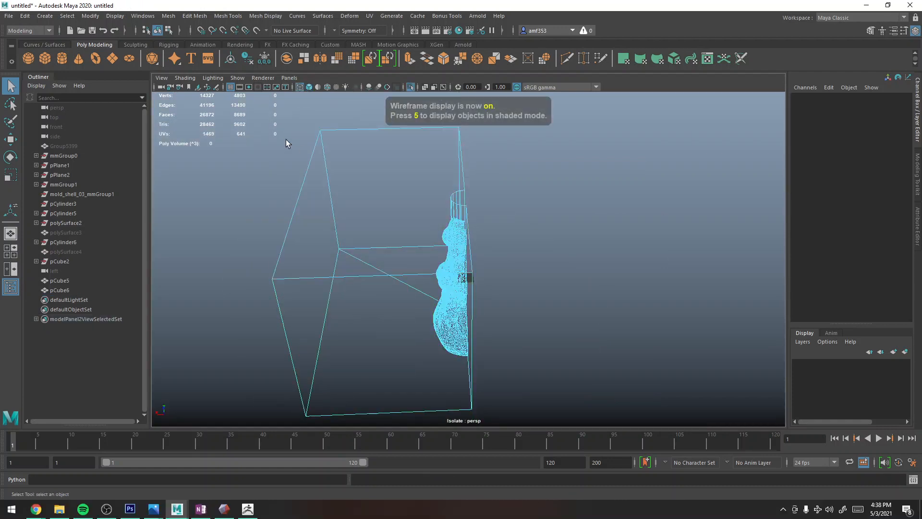
drag(272, 140, 384, 427)
key(Delete)
right_drag(443, 227, 494, 214)
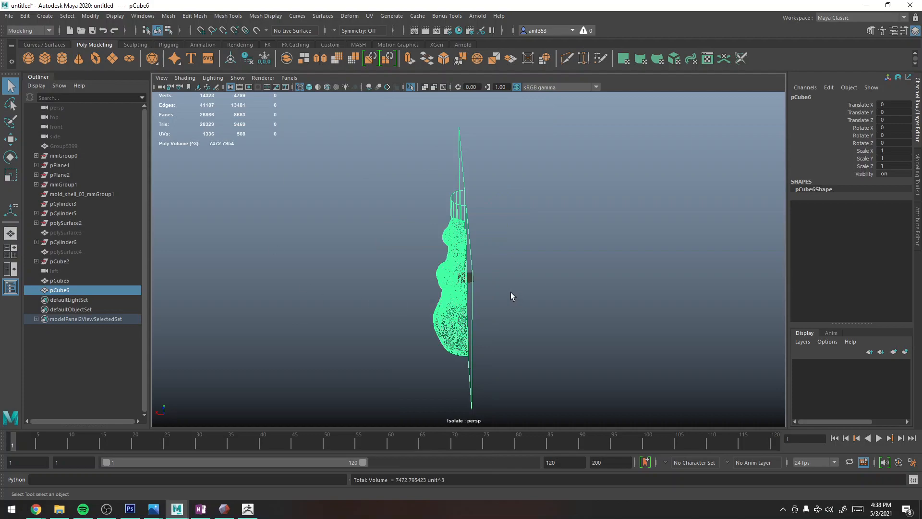
Step: Display the second half shaded and extrude all its faces with a Local Translate Z of -1.4
alt+drag(510, 295, 402, 280)
key(5)
alt+right_drag(498, 287, 644, 233)
key(ctrl+e)
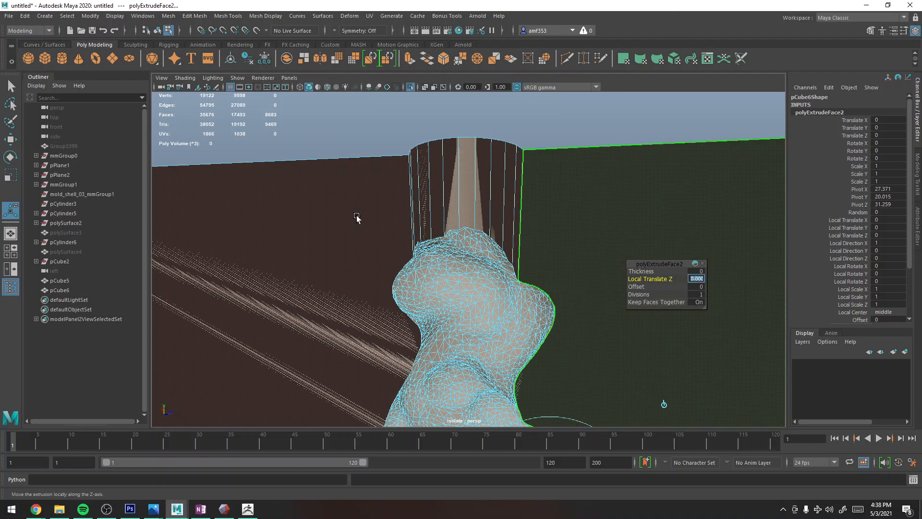
alt+right_drag(357, 218, 288, 206)
alt+middle_drag(422, 281, 356, 185)
mouse_move(394, 348)
mouse_down()
mouse_move(382, 348)
mouse_move(405, 350)
mouse_up()
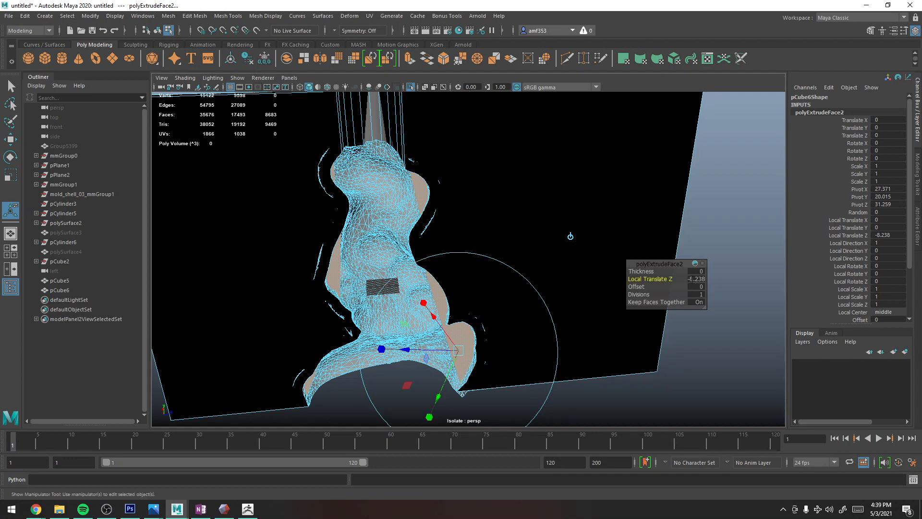
click(691, 279)
key(Return)
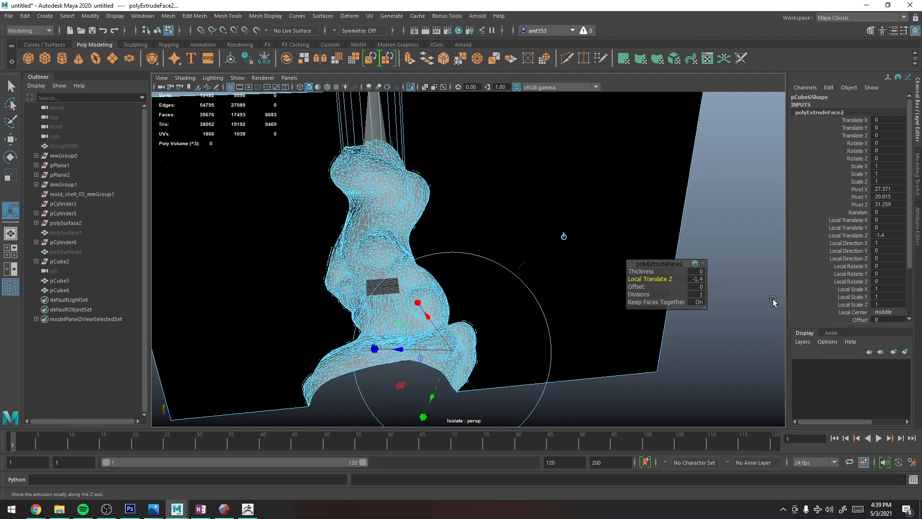
Step: Return the second half to object mode and delete its construction history
right_drag(457, 117, 476, 102)
click(496, 201)
alt+drag(347, 255, 496, 251)
key(alt+shift+d)
Step: Triangulate the second half's thickened mesh and return to object mode
scroll(569, 210, down, 3)
alt+drag(569, 210, 498, 254)
scroll(650, 197, up, 5)
alt+middle_drag(649, 197, 443, 258)
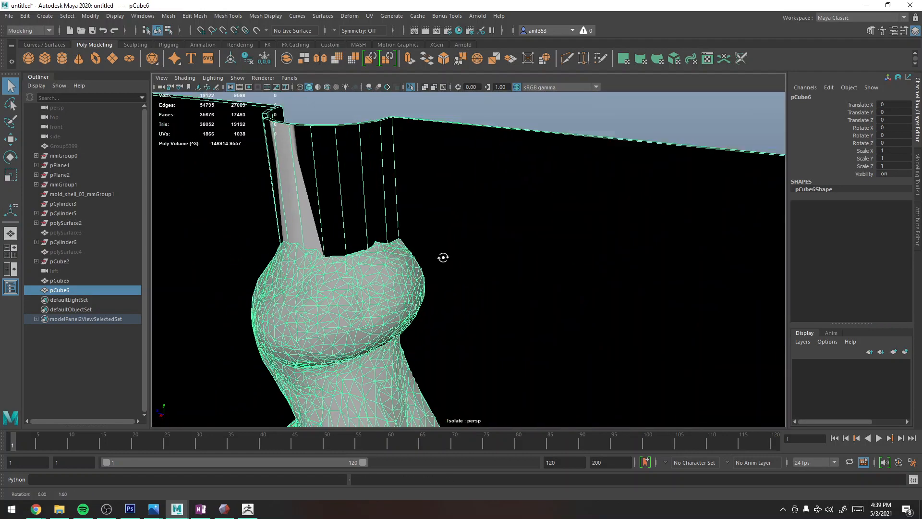
alt+drag(443, 258, 430, 300)
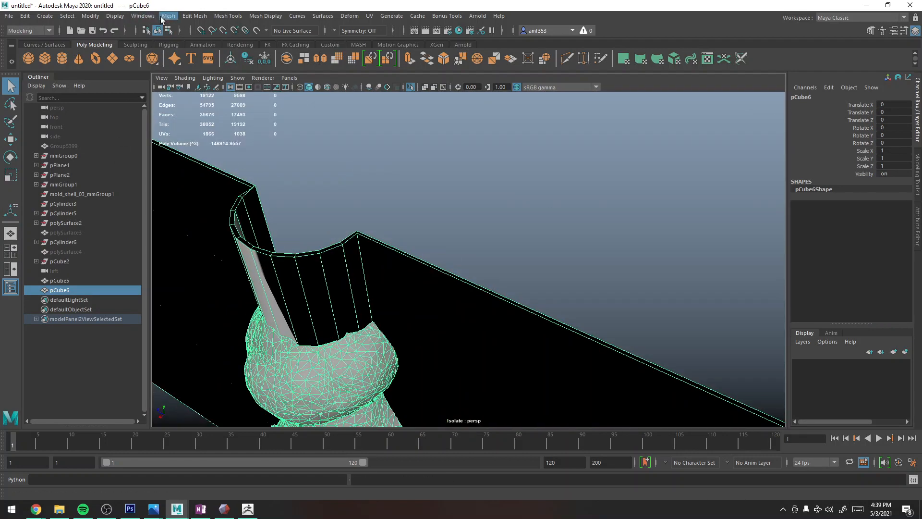
click(168, 16)
click(188, 226)
alt+drag(336, 289, 611, 275)
right_drag(574, 216, 617, 190)
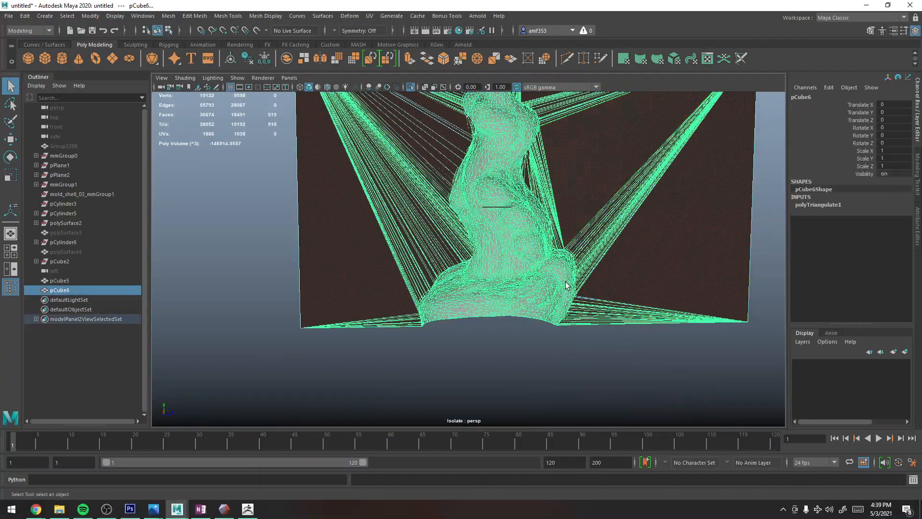
Step: Examine the triangulated second half along the figure's outline for stray or overlapping faces, comparing shaded and wireframe display
alt+drag(548, 370, 493, 398)
alt+middle_drag(504, 255, 473, 341)
scroll(465, 282, up, 4)
alt+drag(465, 282, 488, 284)
scroll(488, 284, up, 2)
alt+middle_drag(498, 294, 477, 275)
scroll(420, 249, down, 2)
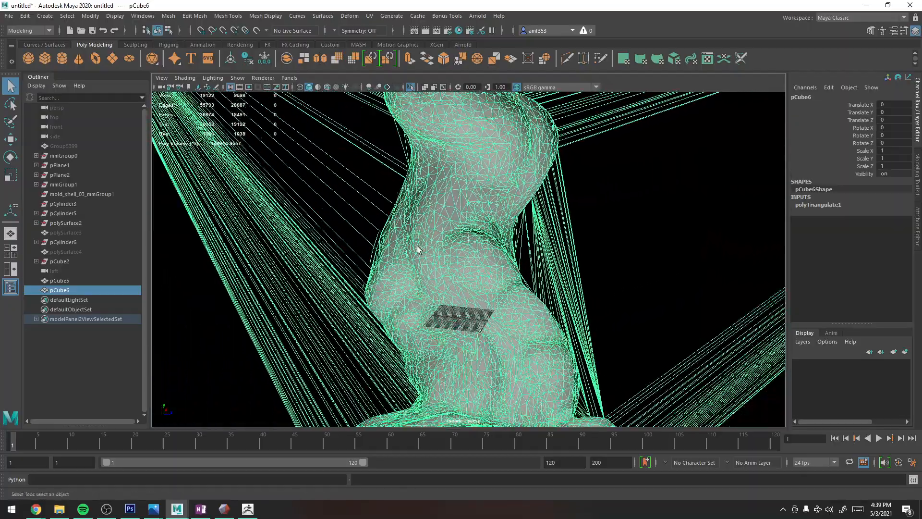
scroll(420, 250, up, 5)
alt+middle_drag(420, 249, 543, 385)
alt+drag(543, 384, 657, 322)
alt+middle_drag(658, 322, 601, 183)
scroll(494, 298, up, 4)
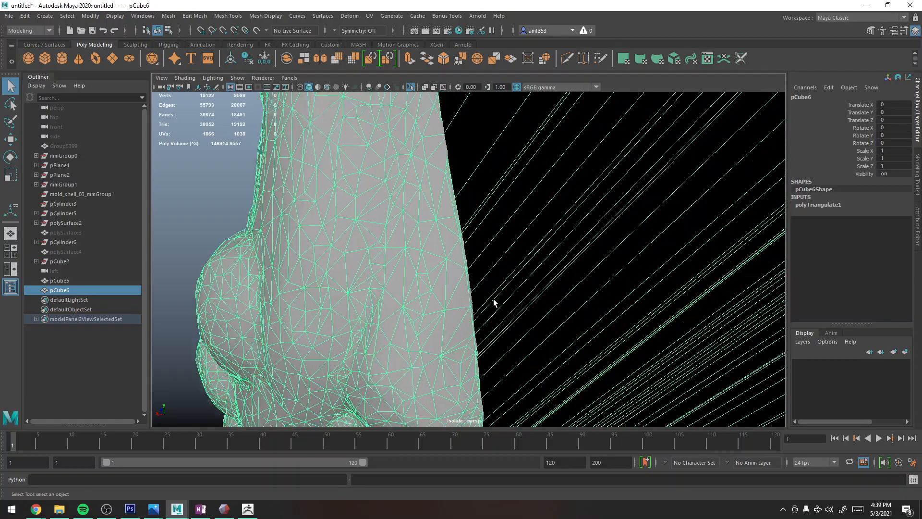
alt+drag(494, 298, 535, 296)
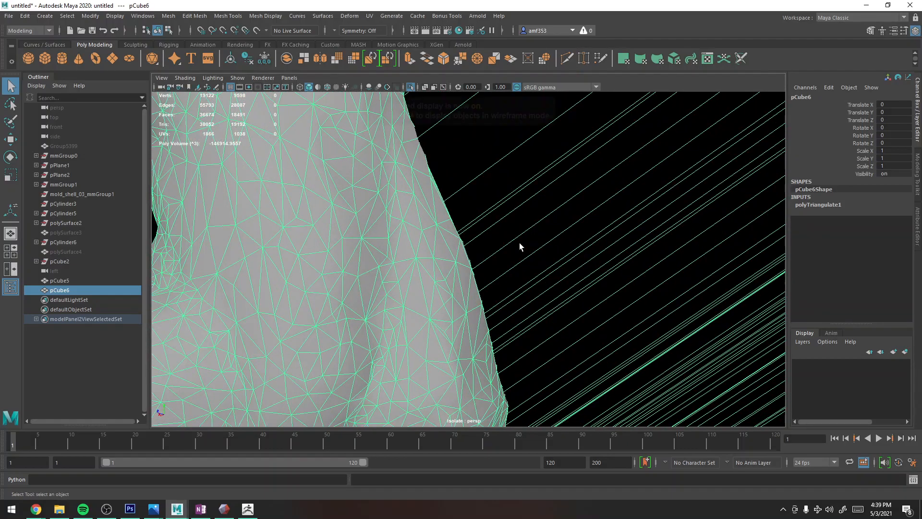
key(5)
key(4)
mouse_move(500, 249)
alt+mouse_down()
mouse_move(439, 264)
mouse_move(465, 184)
alt+mouse_up()
mouse_move(451, 250)
alt+mouse_down()
mouse_move(383, 194)
mouse_move(358, 192)
alt+mouse_up()
key(5)
scroll(538, 273, down, 8)
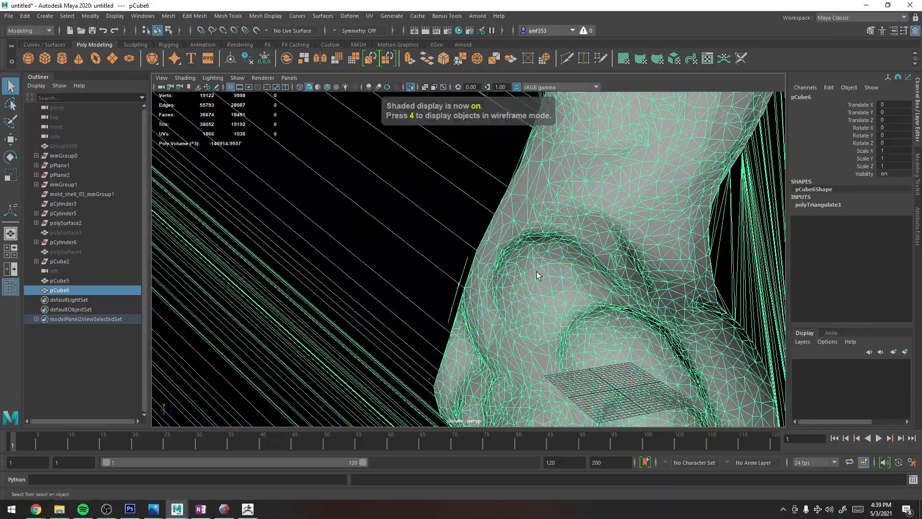
scroll(461, 226, down, 3)
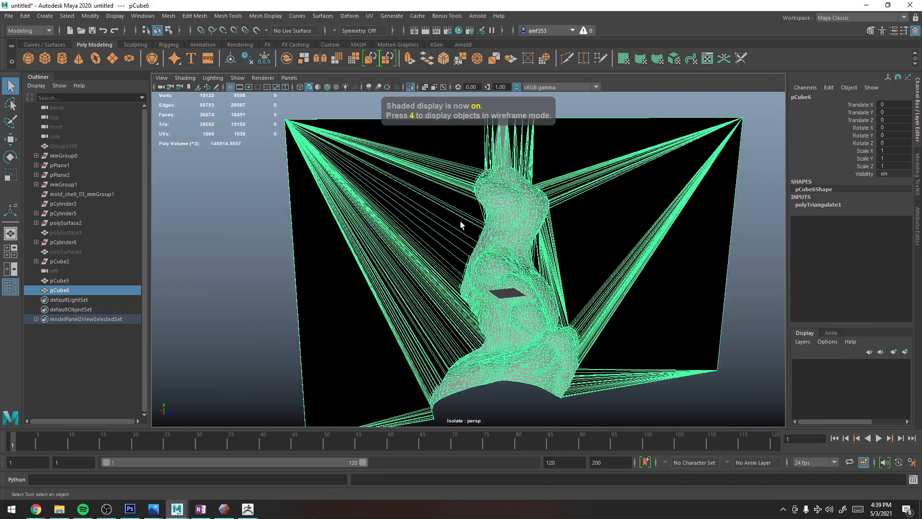
scroll(460, 224, up, 8)
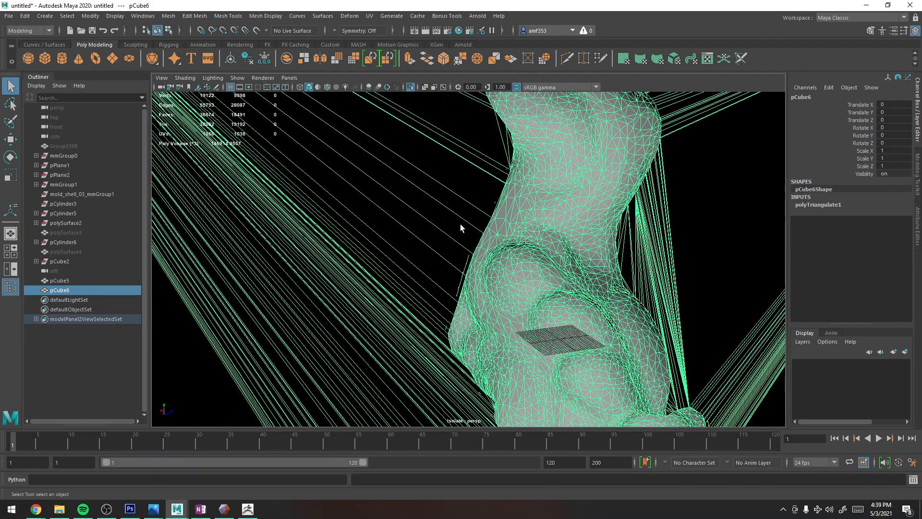
scroll(460, 224, down, 6)
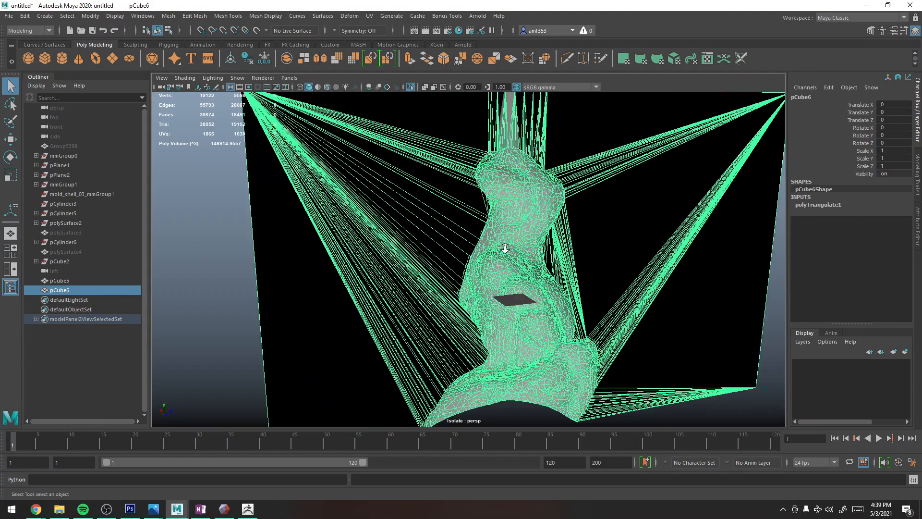